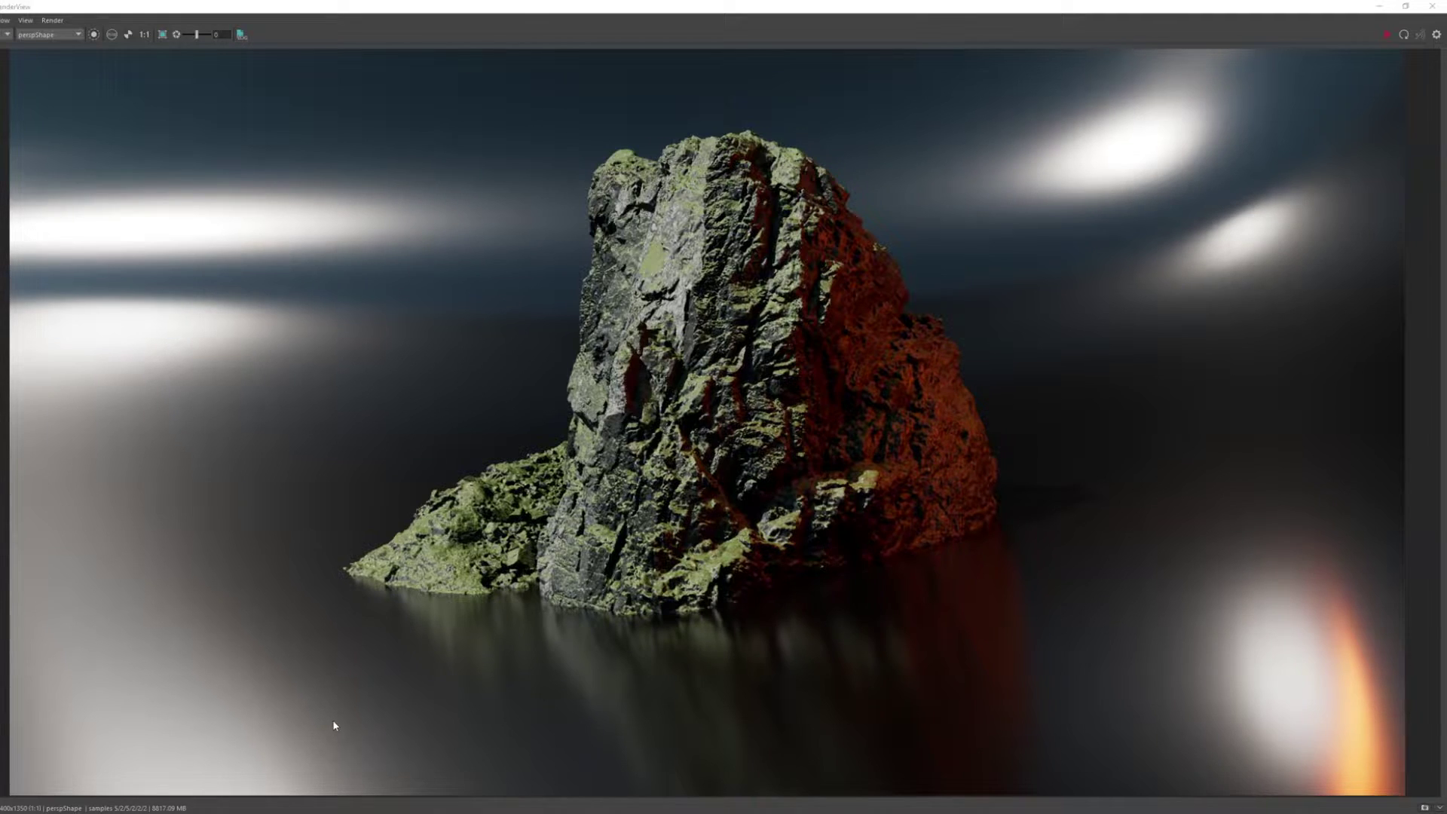
Look over the YouTube video about exporting ACES renders to Nuke, After Effects and Photoshop, and return to the Arnold RenderView
mouse_move(316, 813)
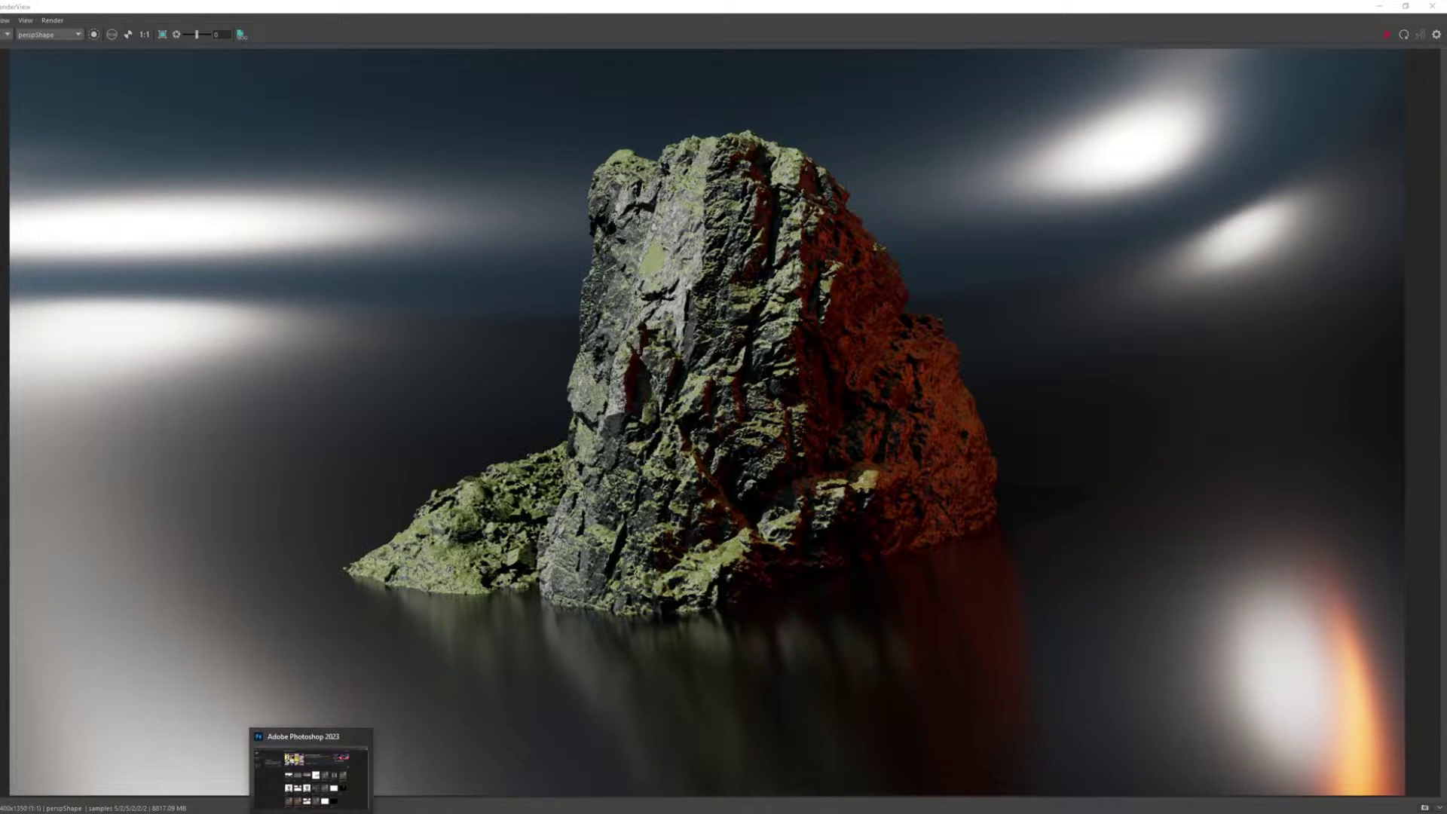
click(38, 778)
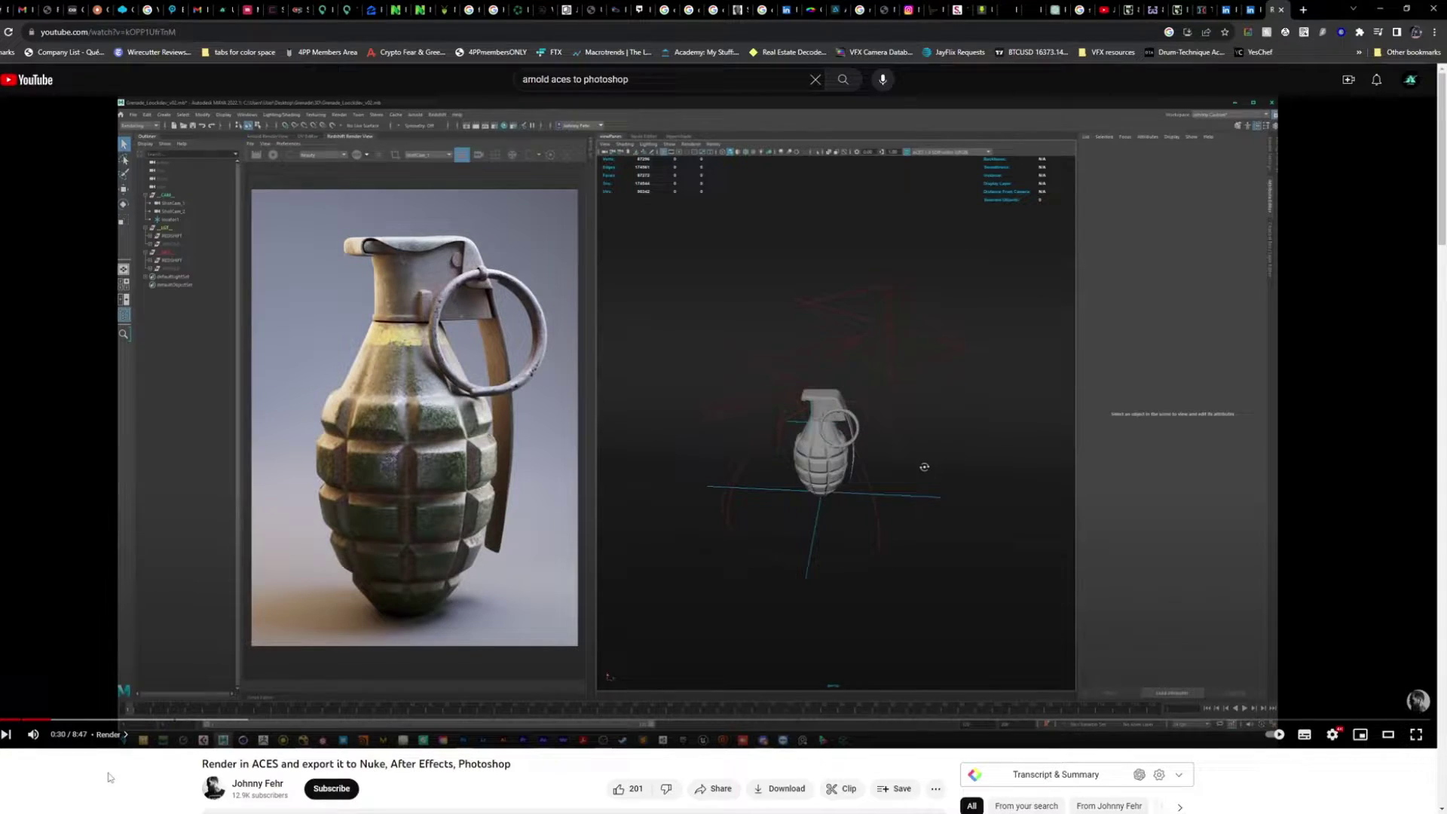
scroll(108, 777, down, 2)
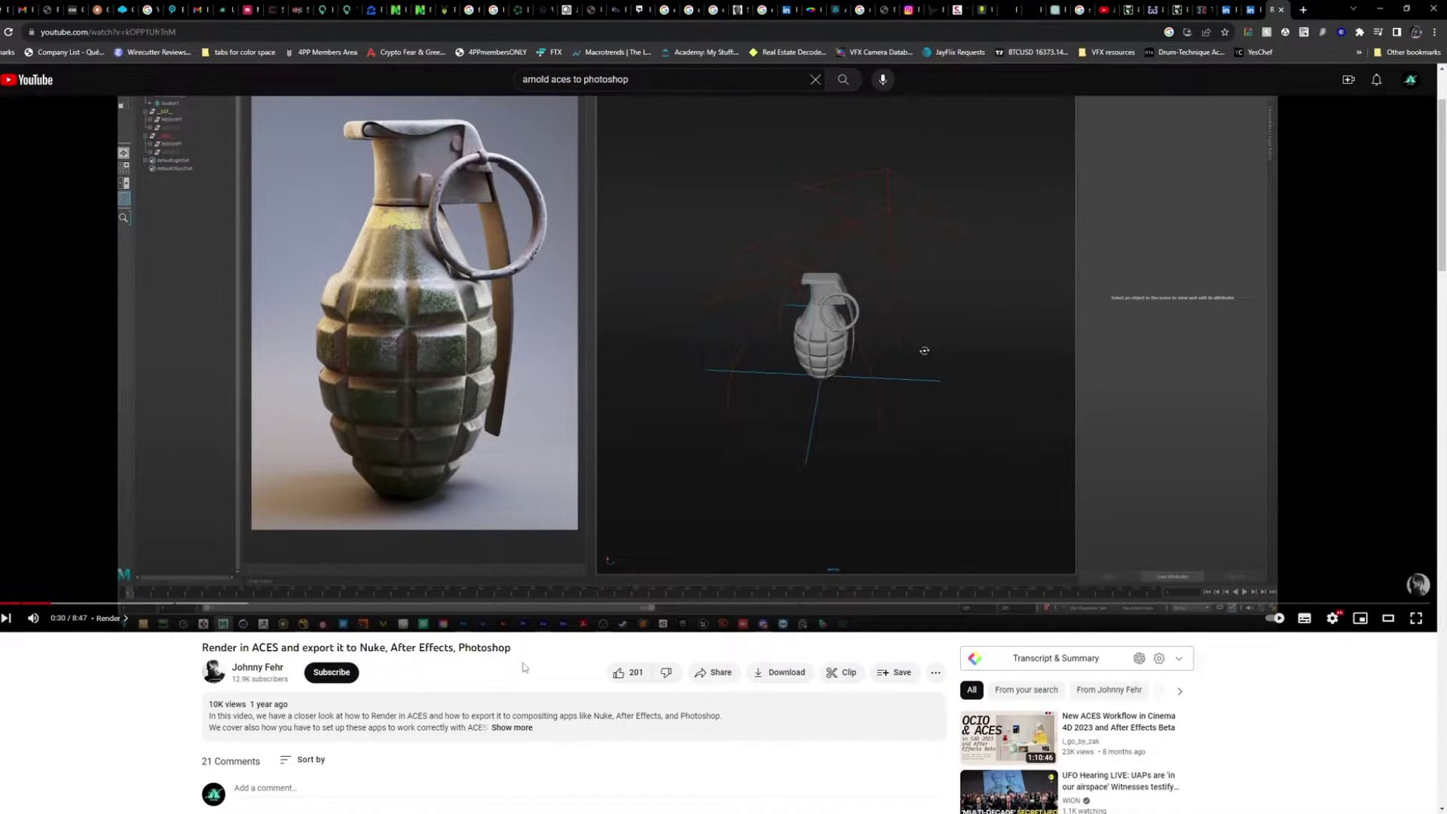
scroll(516, 705, up, 2)
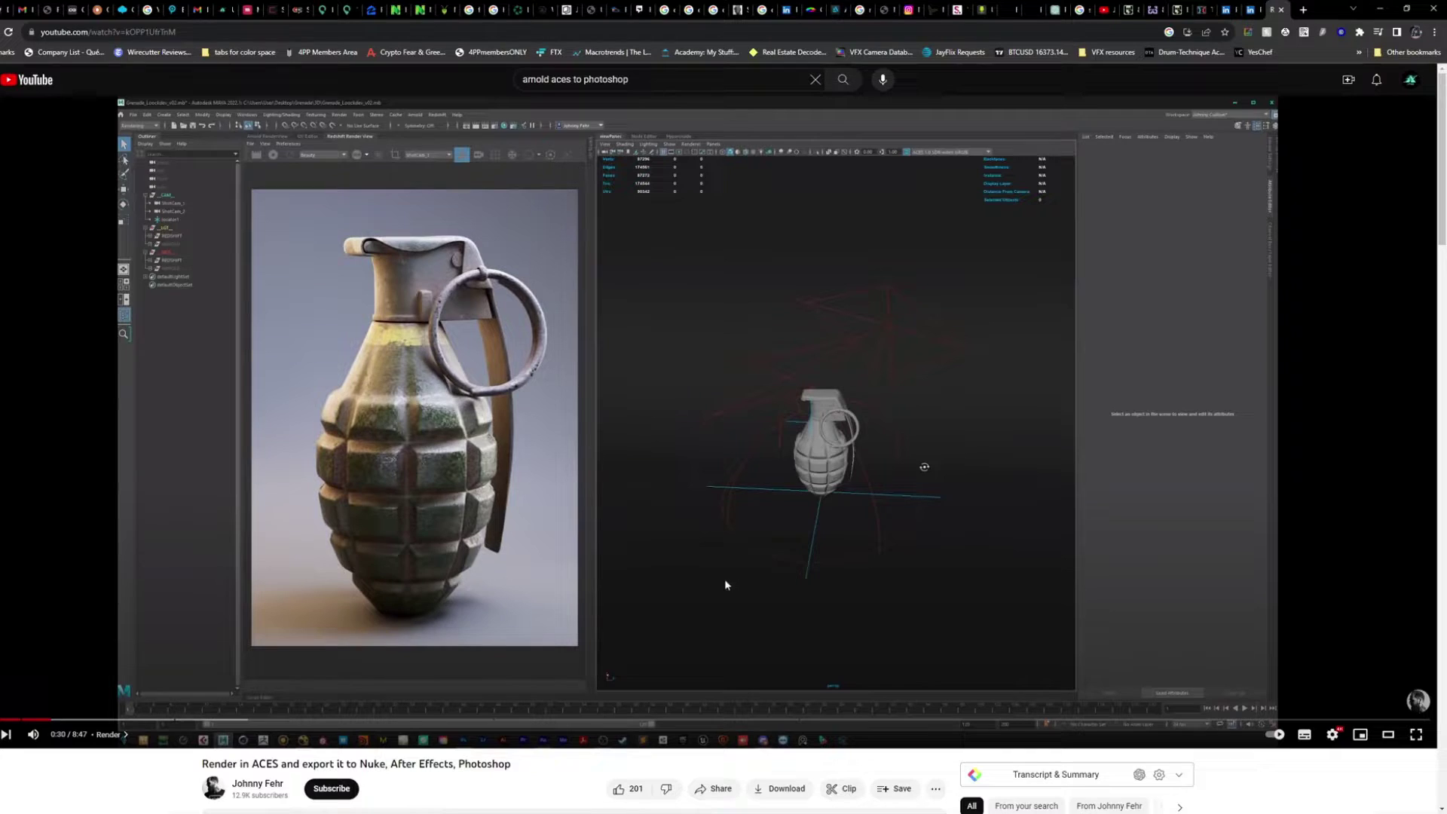
click(1382, 12)
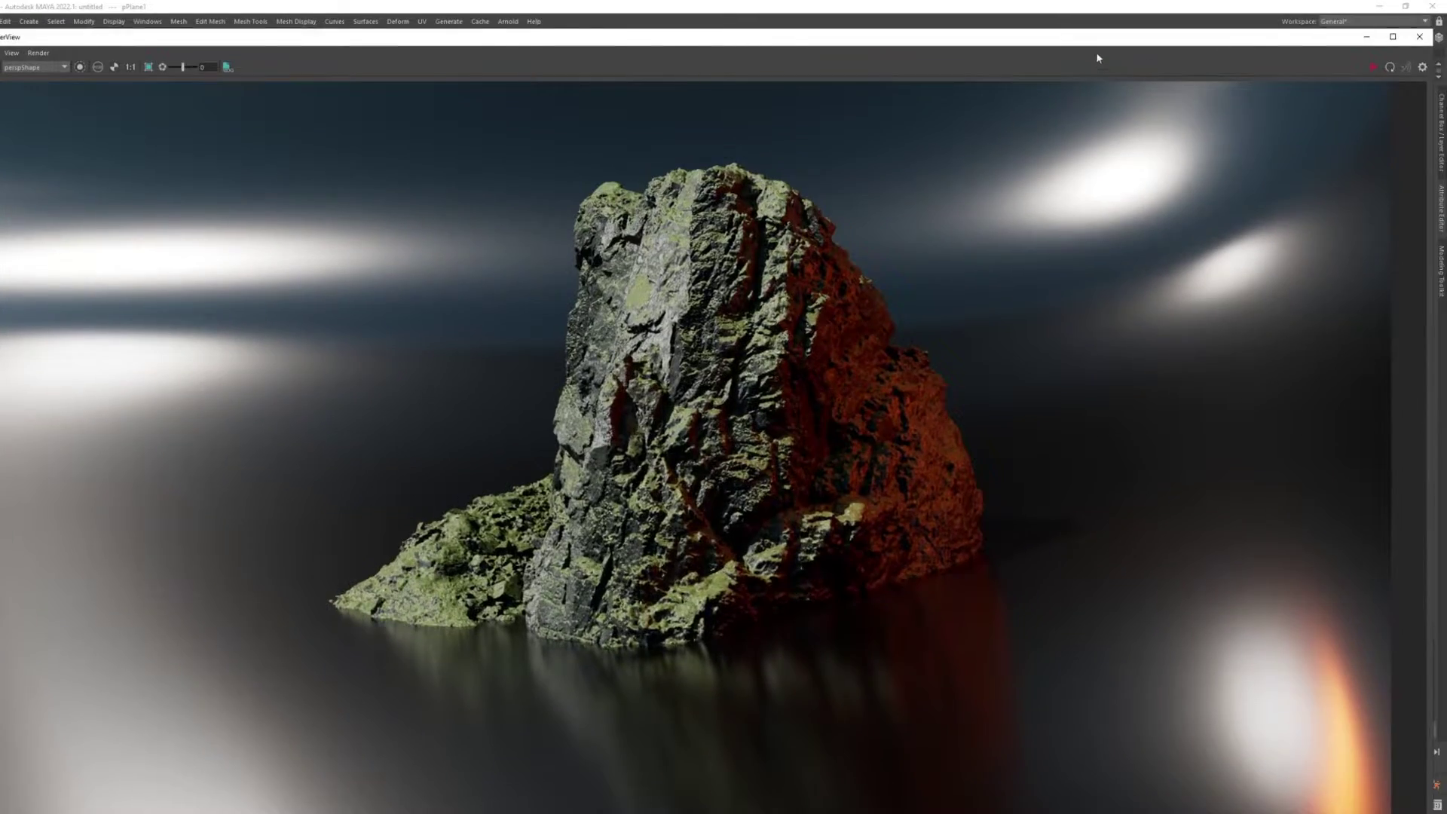
Save the rock render from the Arnold RenderView as rock.exr in the photoshop_aces_lut folder, replacing the existing file
drag(1098, 58, 1047, 82)
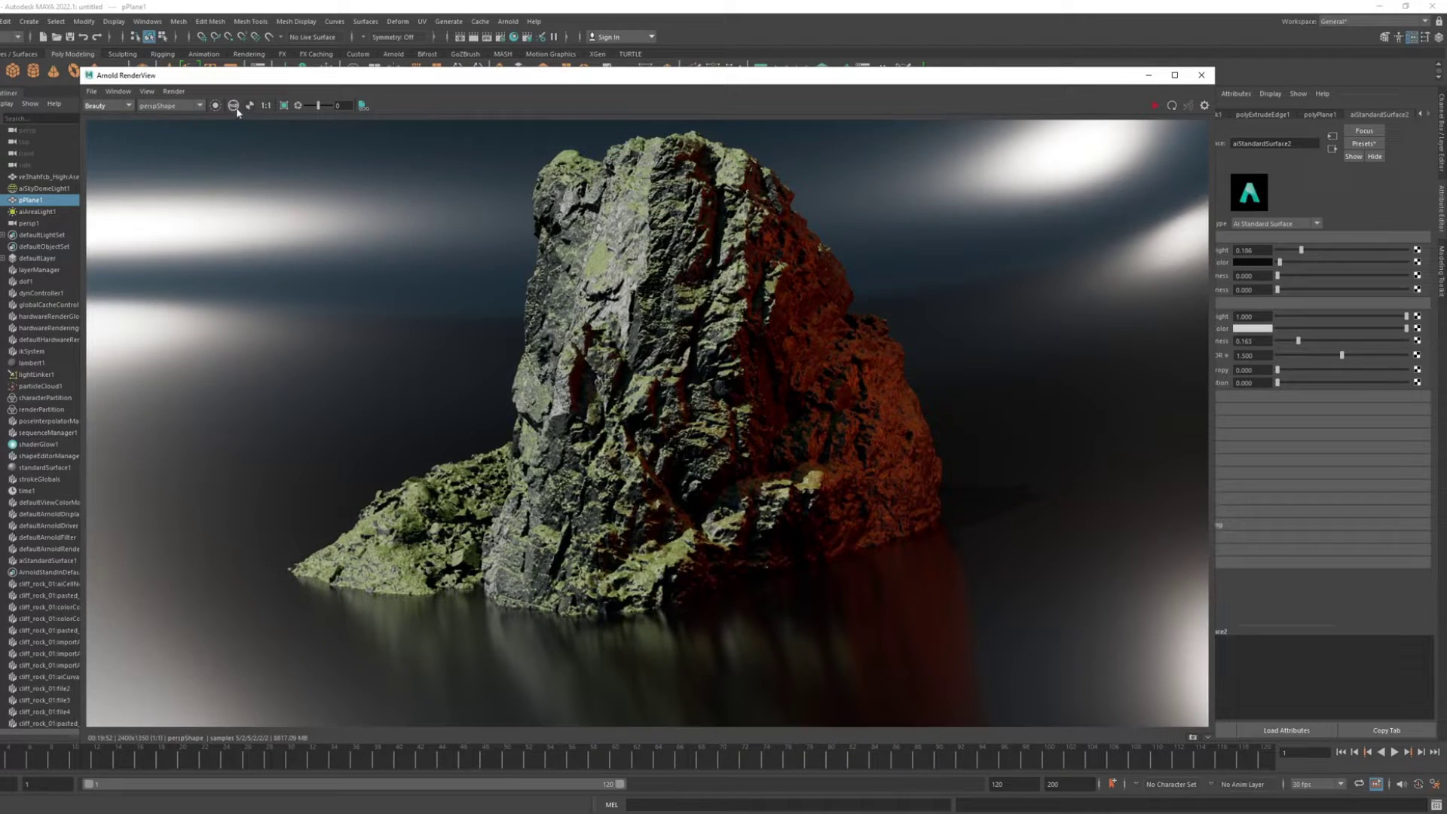
click(91, 90)
click(105, 104)
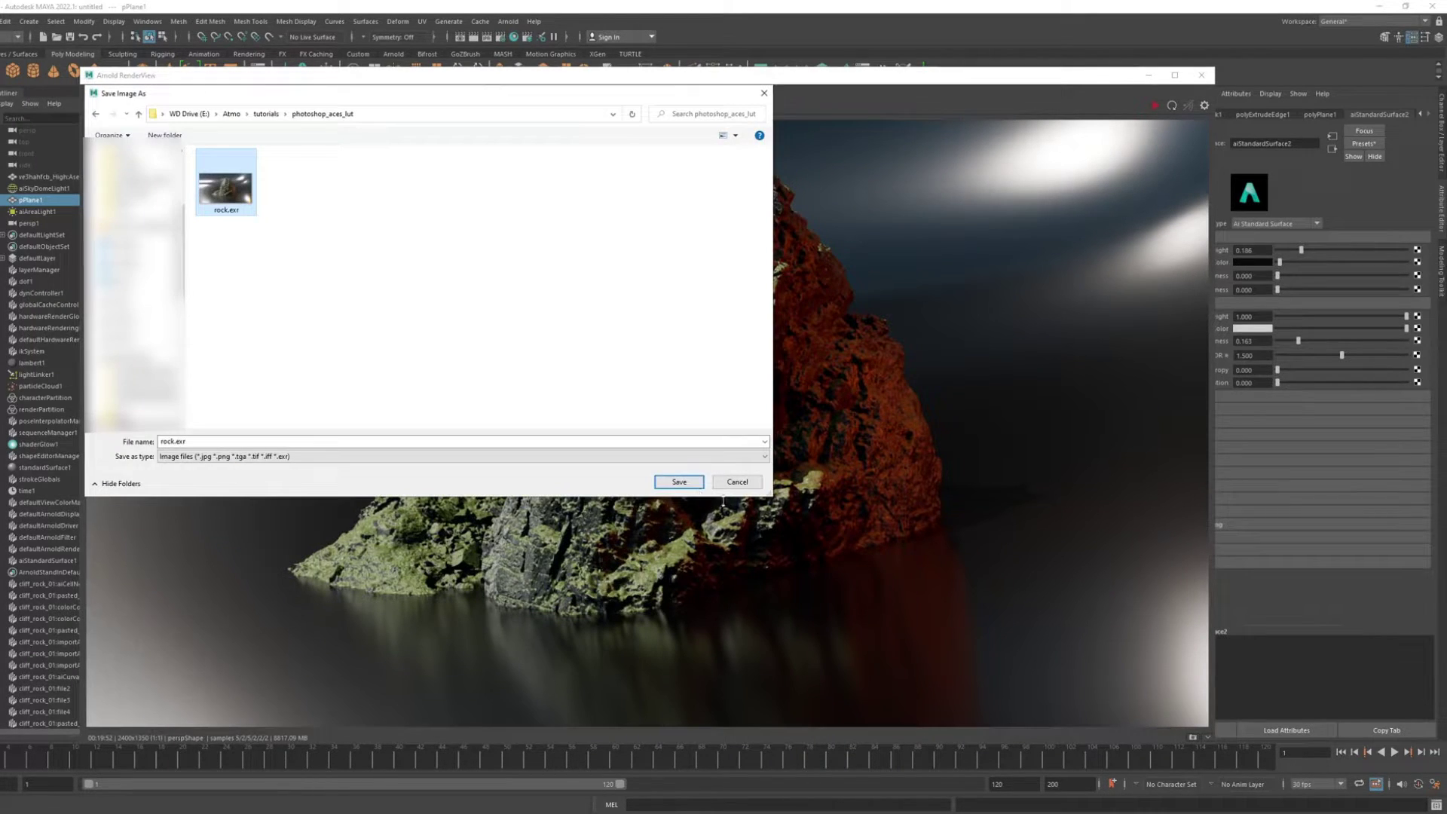
click(677, 485)
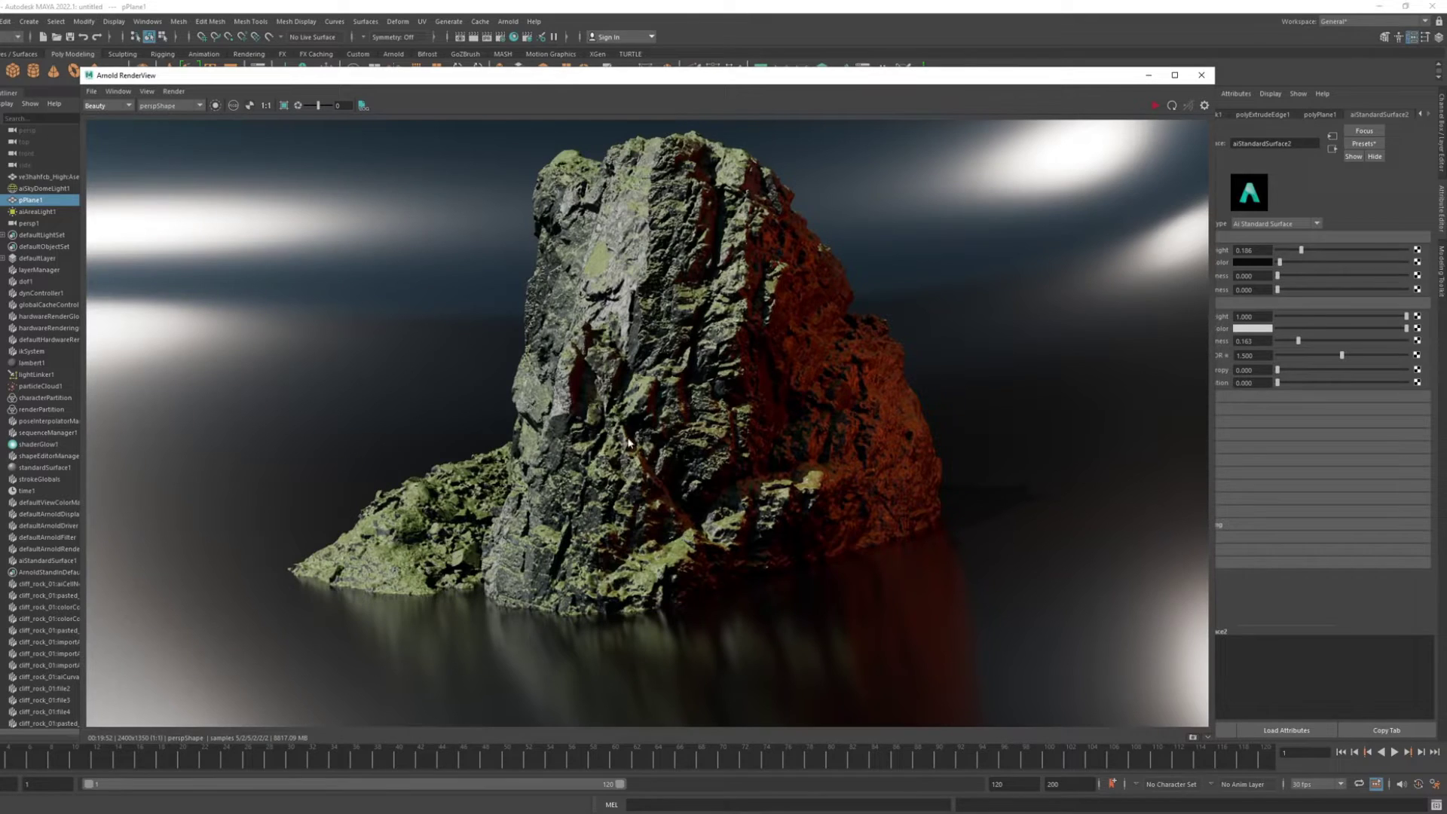
Switch to the untitled Nuke project and arrange the Viewer node beside the Read node of rock.exr
click(568, 813)
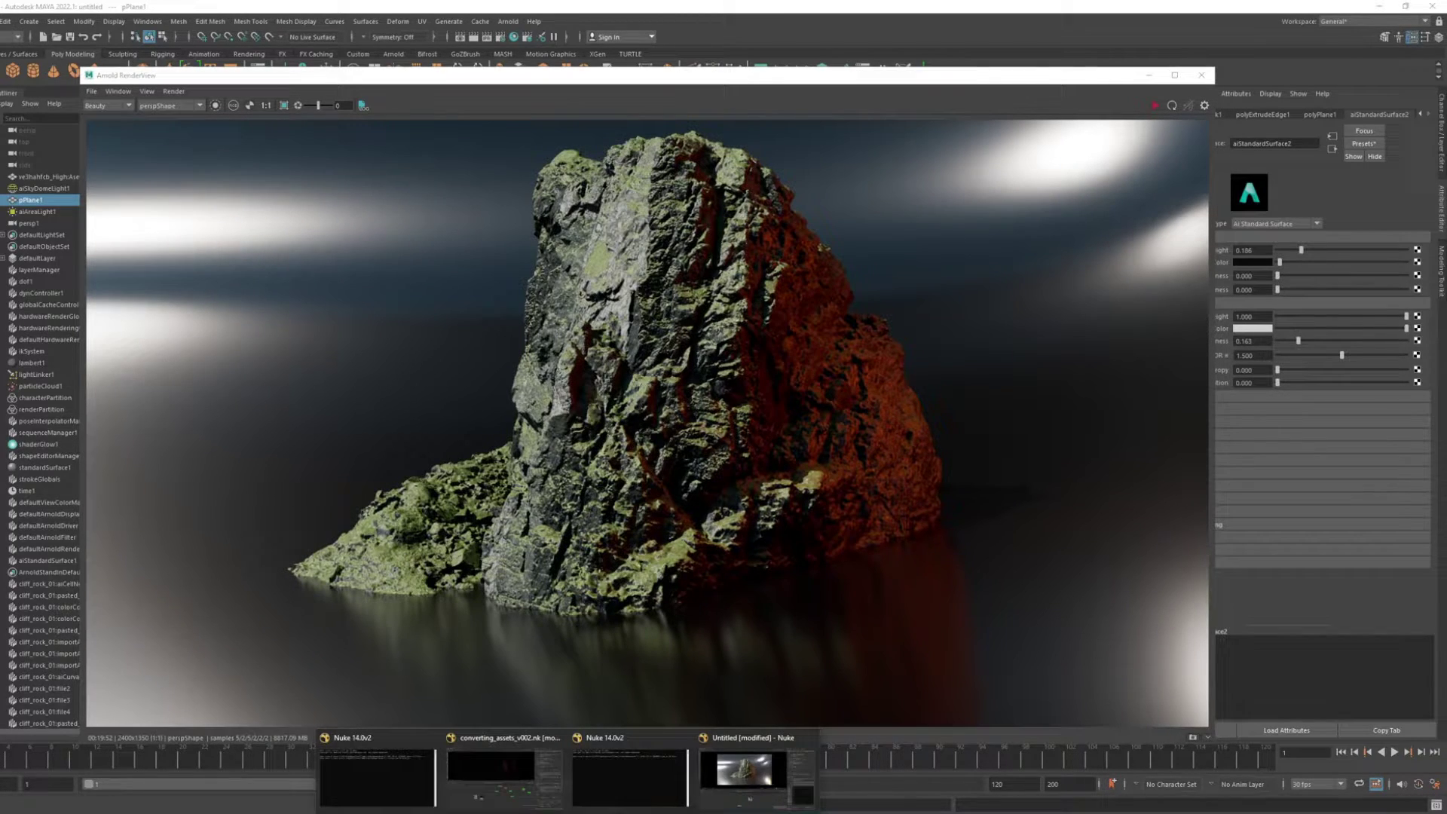
click(729, 783)
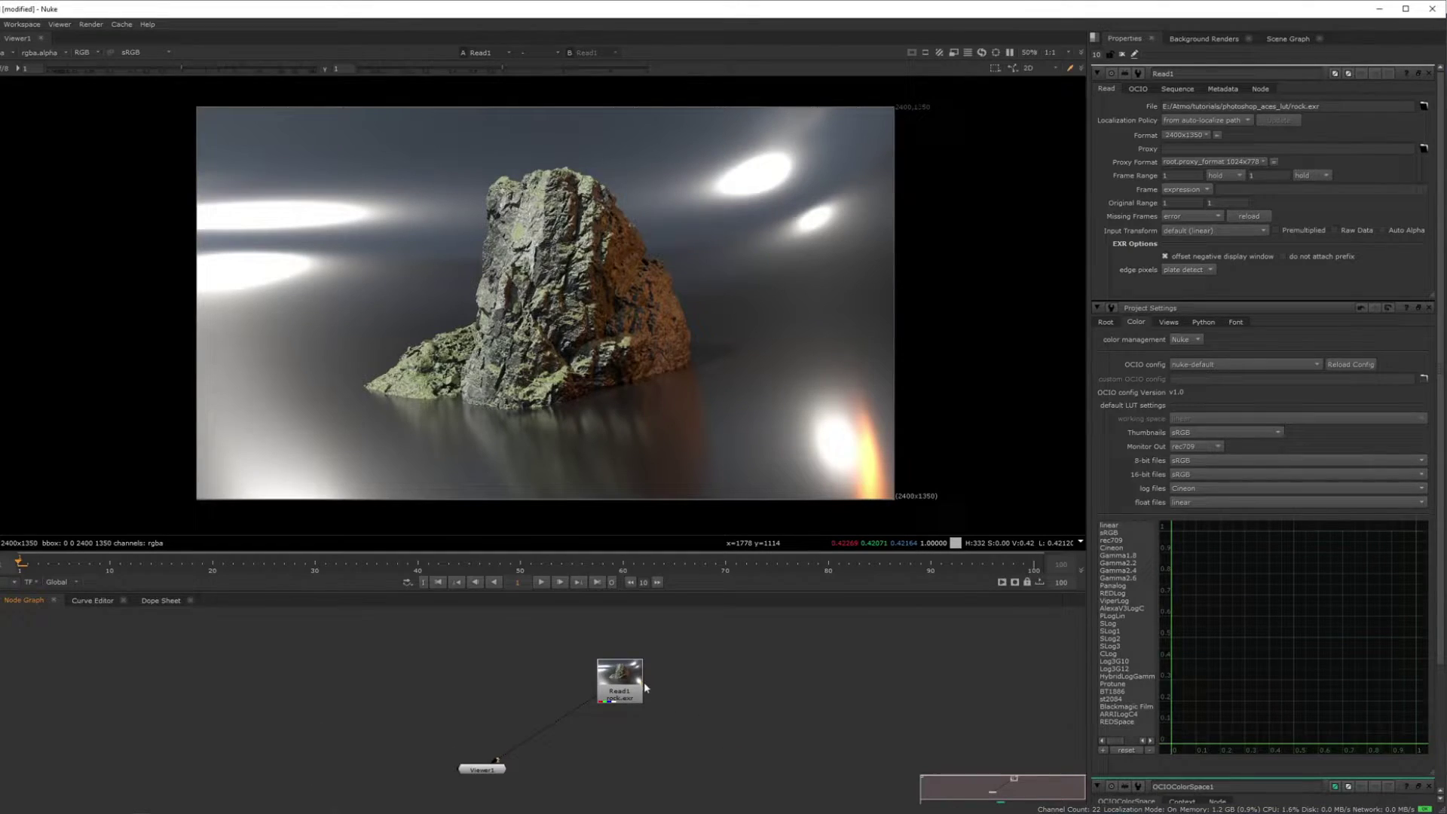
drag(629, 688, 619, 681)
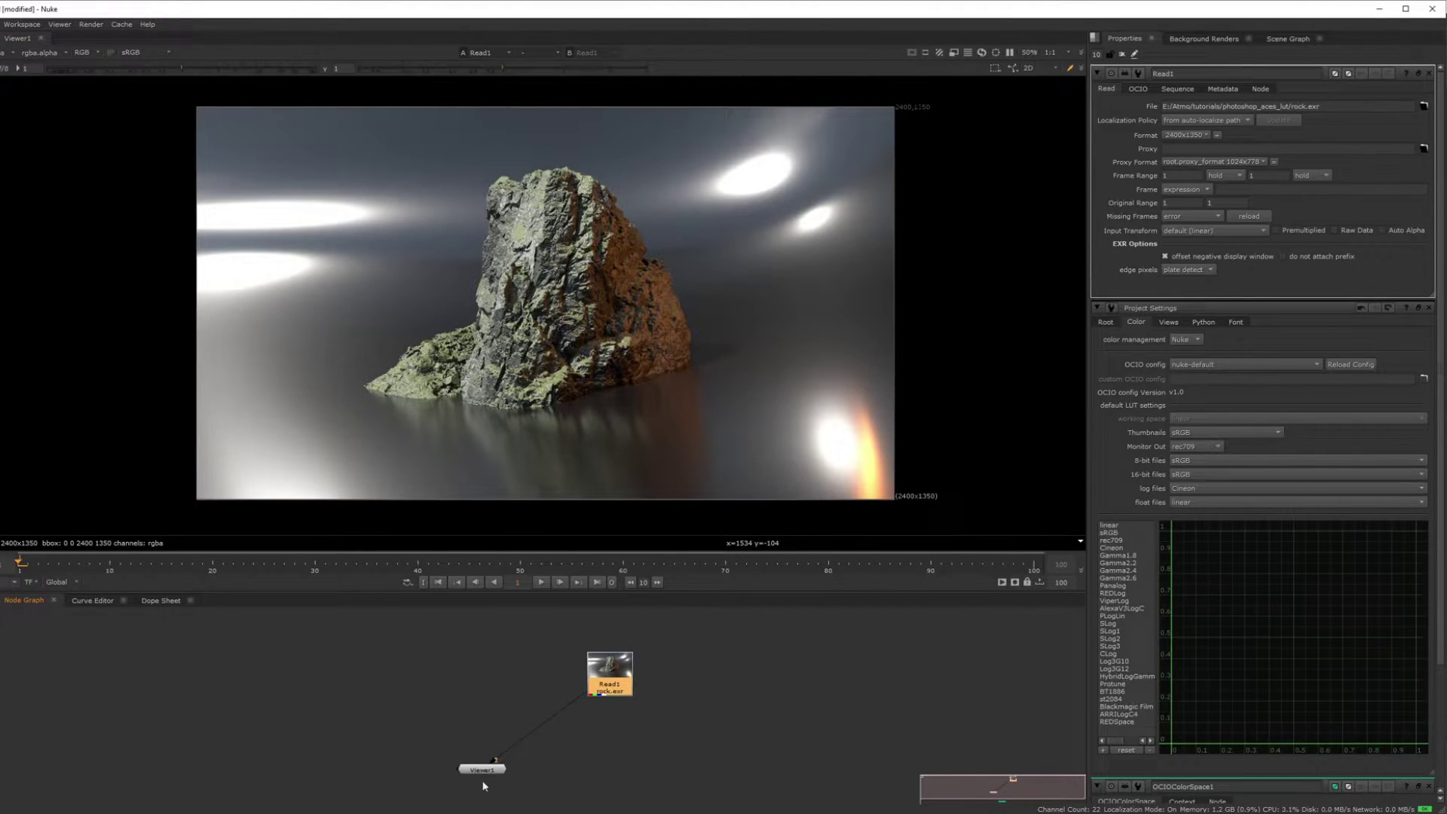
drag(487, 771, 375, 676)
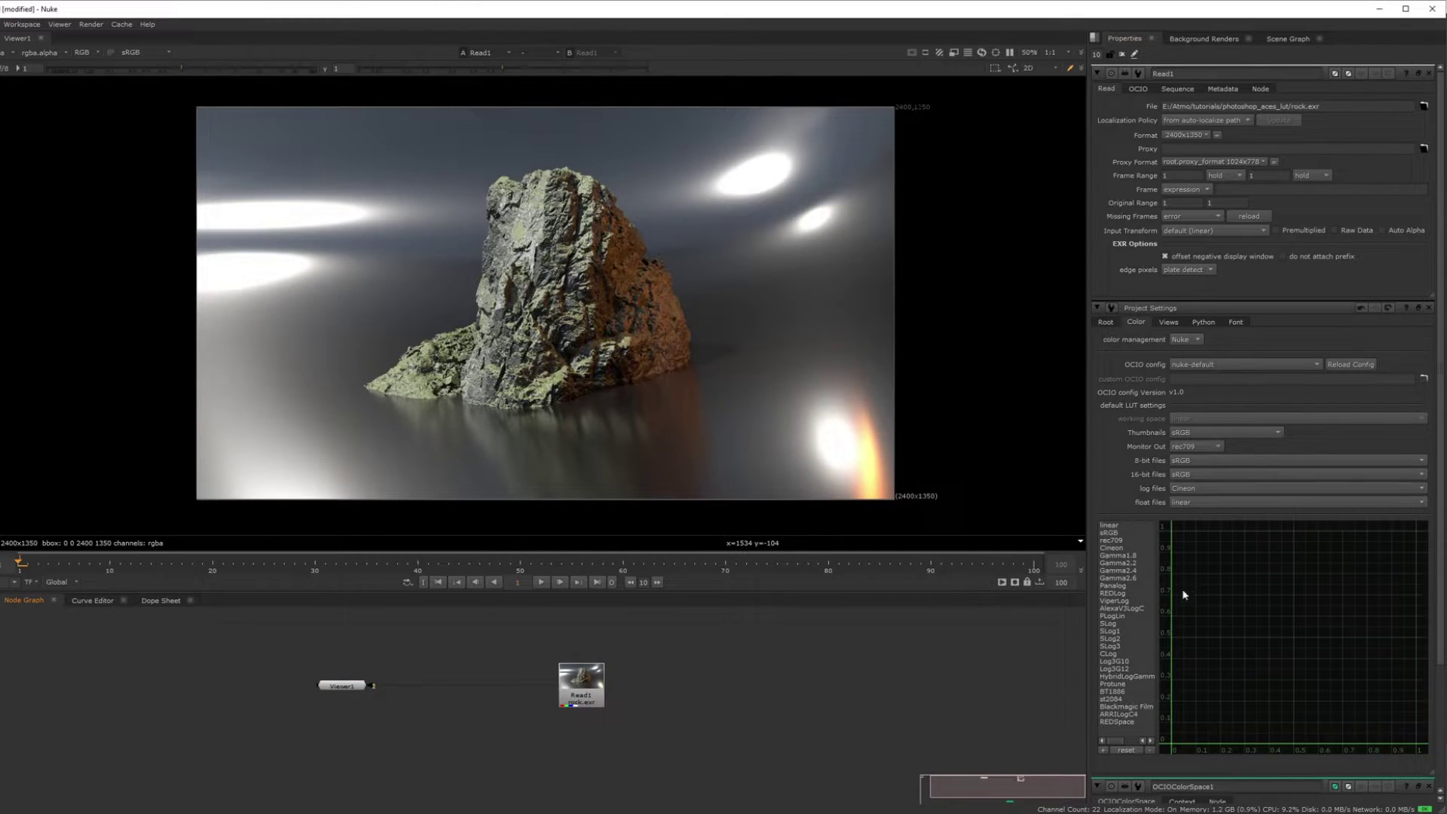
Set the OCIO config to aces_1.2 in the color section of the project settings
key(s)
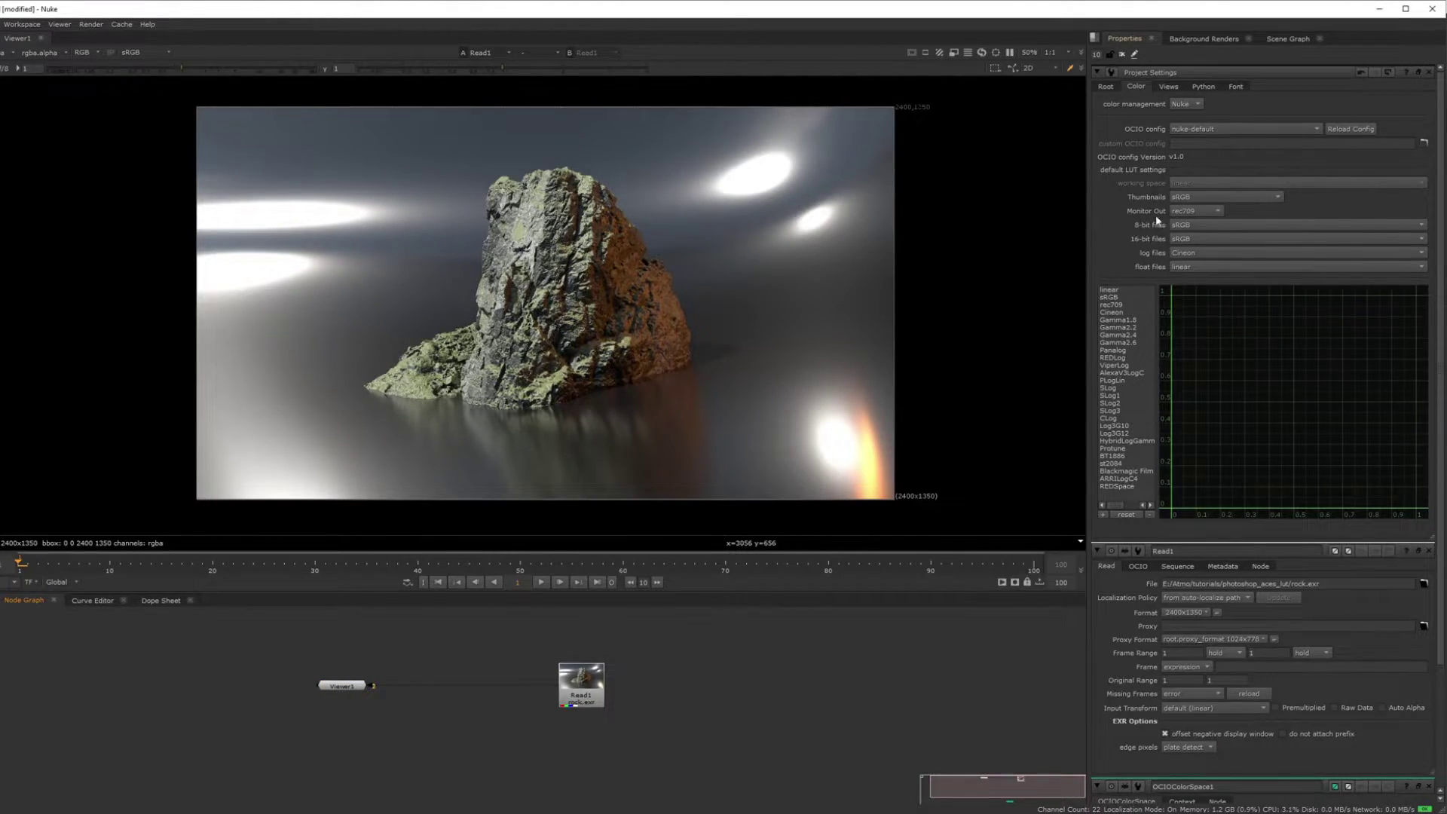
click(1107, 86)
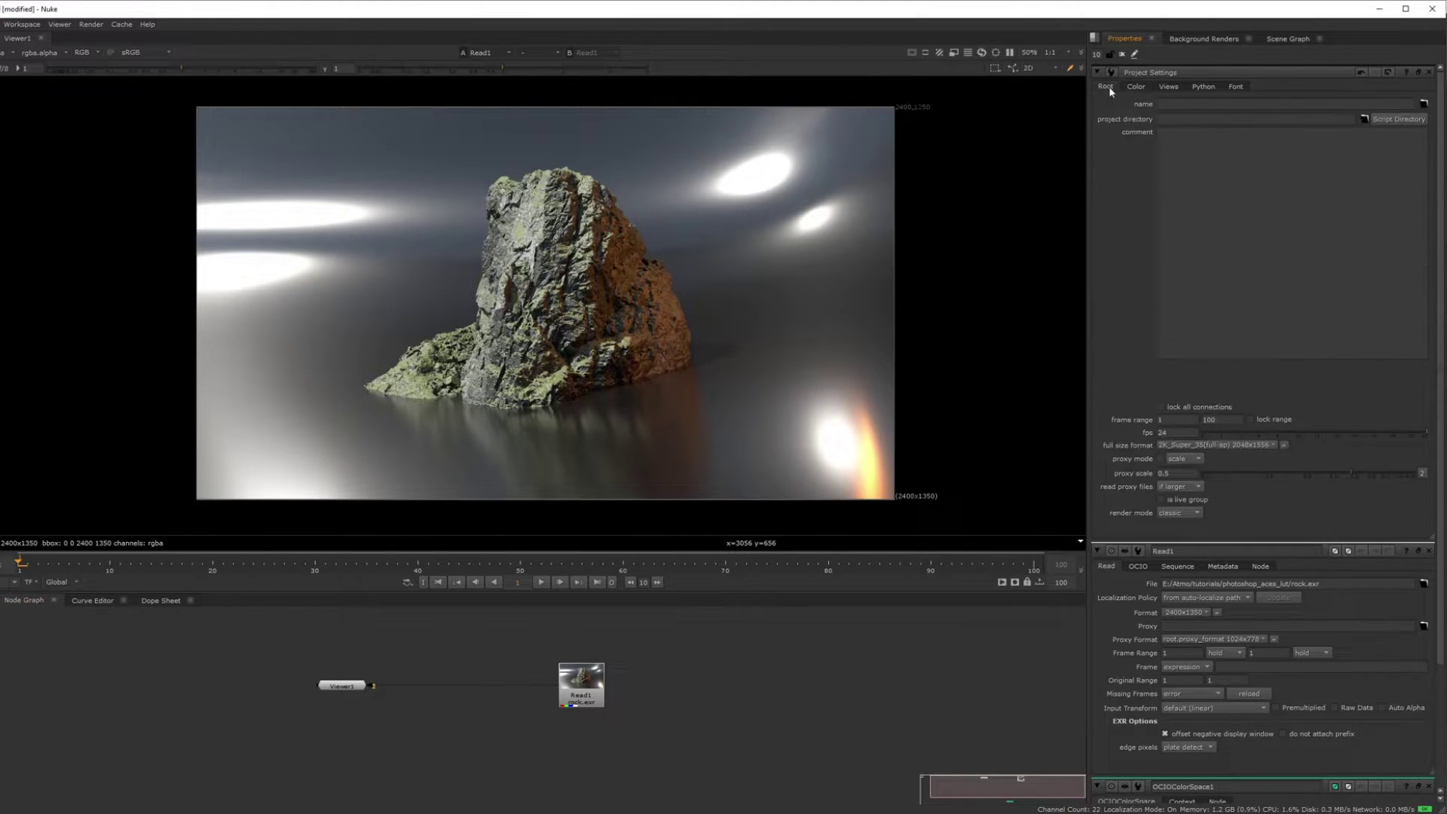
click(1130, 87)
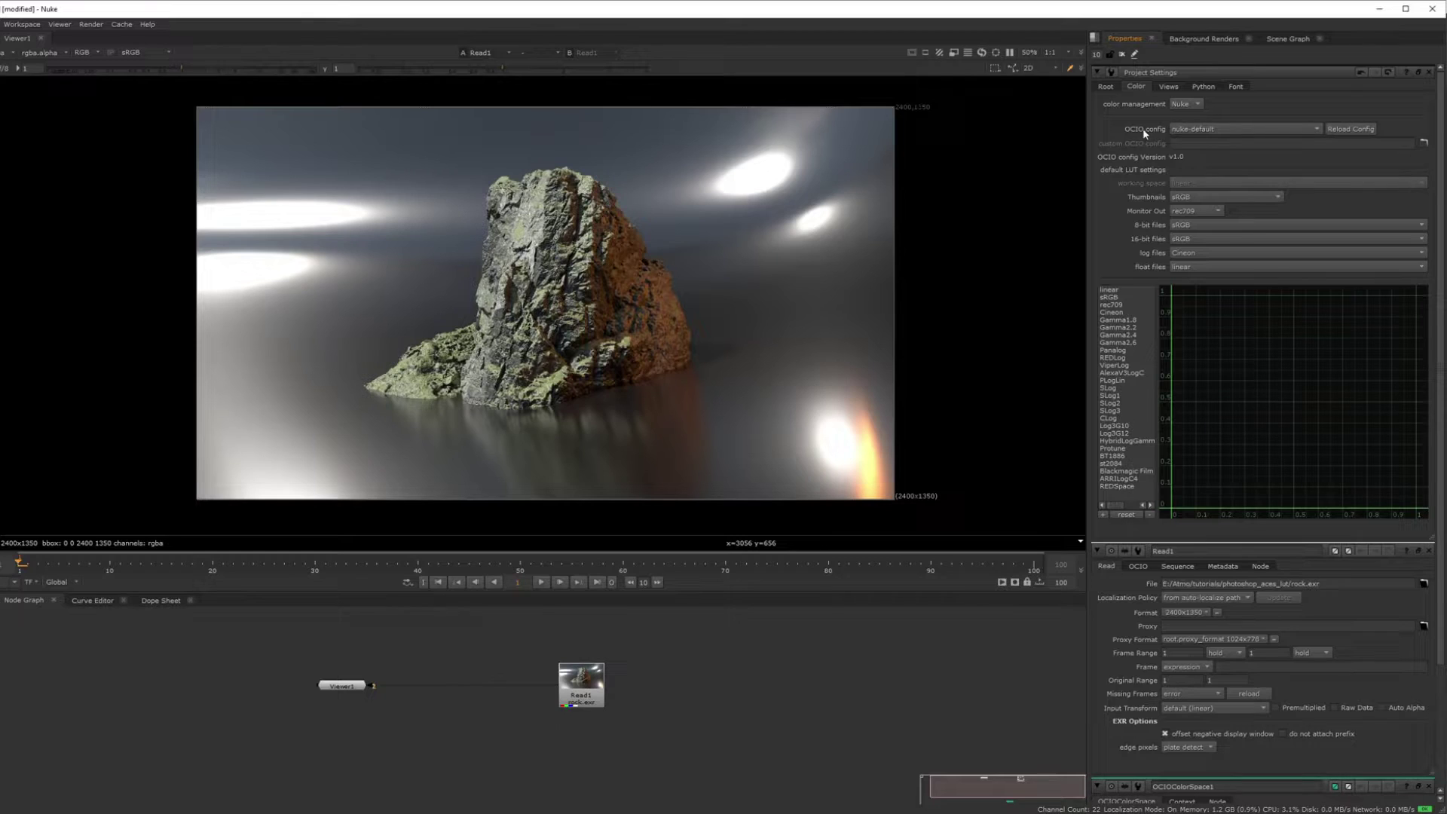
click(1214, 129)
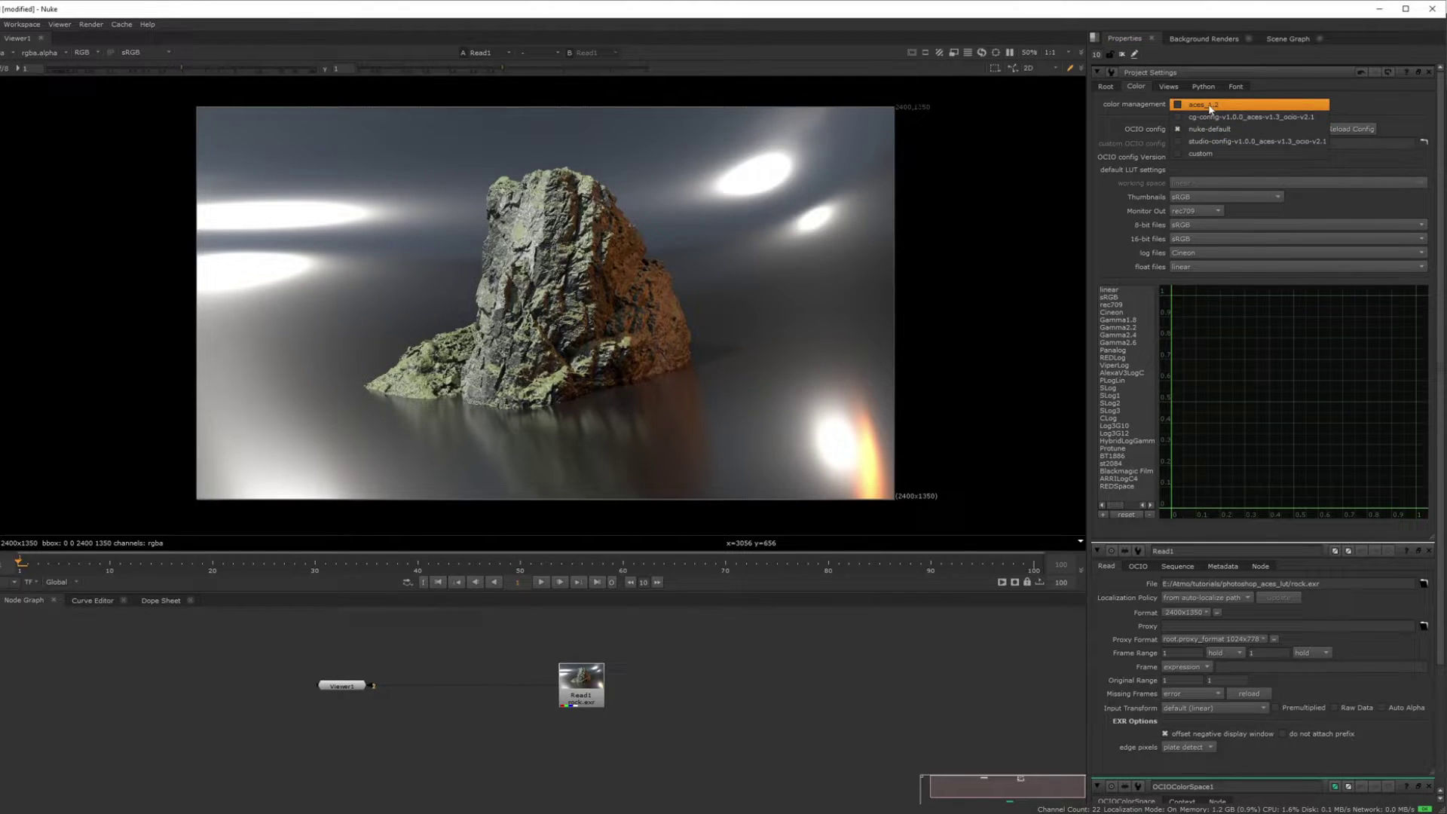
click(1209, 106)
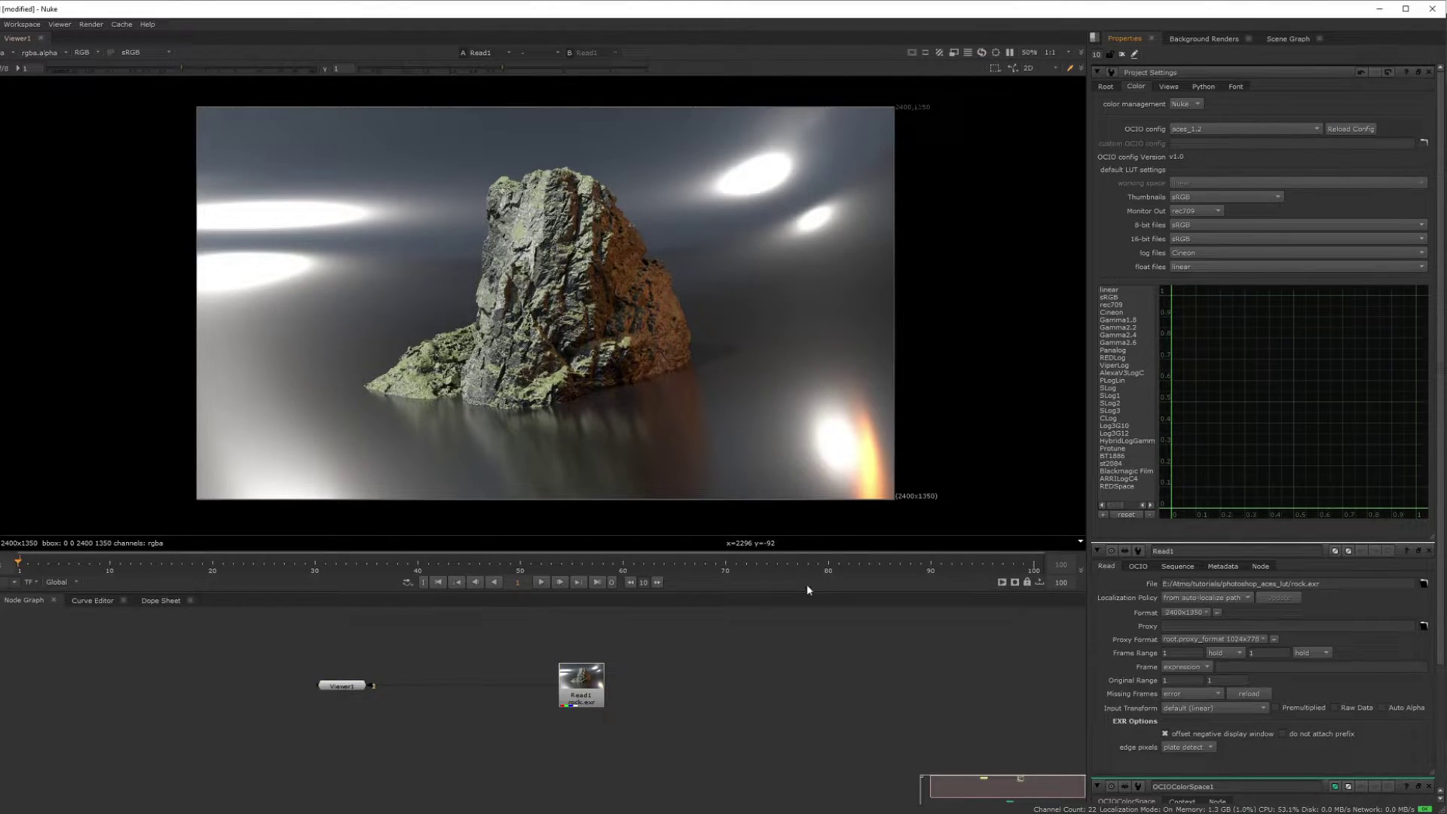
Set the OCIO config to nuke-default and add an unconnected OCIO ColorSpace node
click(1242, 129)
click(1241, 150)
key(Tab)
text(co)
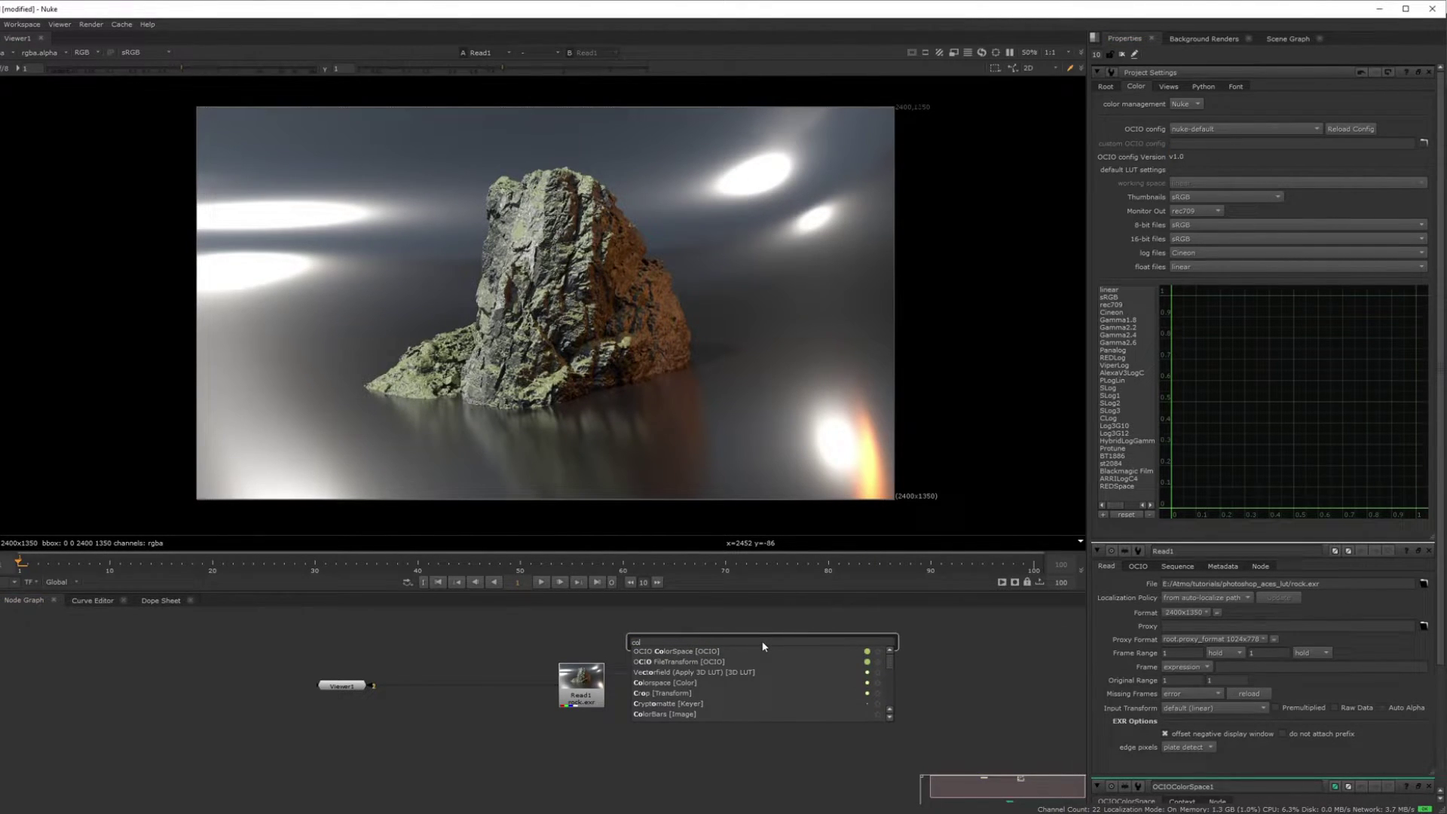
key(Return)
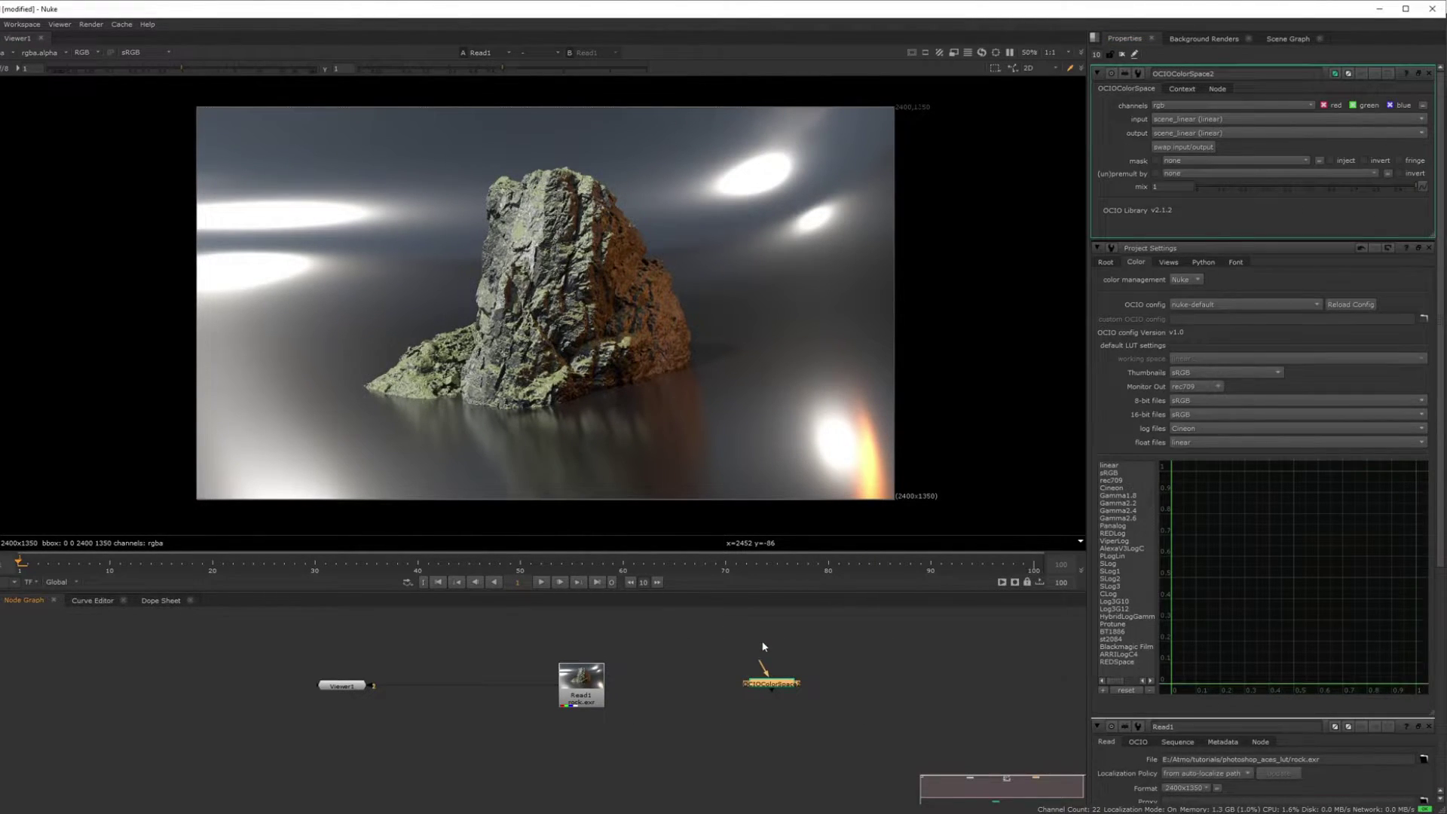
Check the input color spaces offered by the OCIO ColorSpace node and set the OCIO config back to aces_1.2
click(1182, 122)
mouse_move(1206, 241)
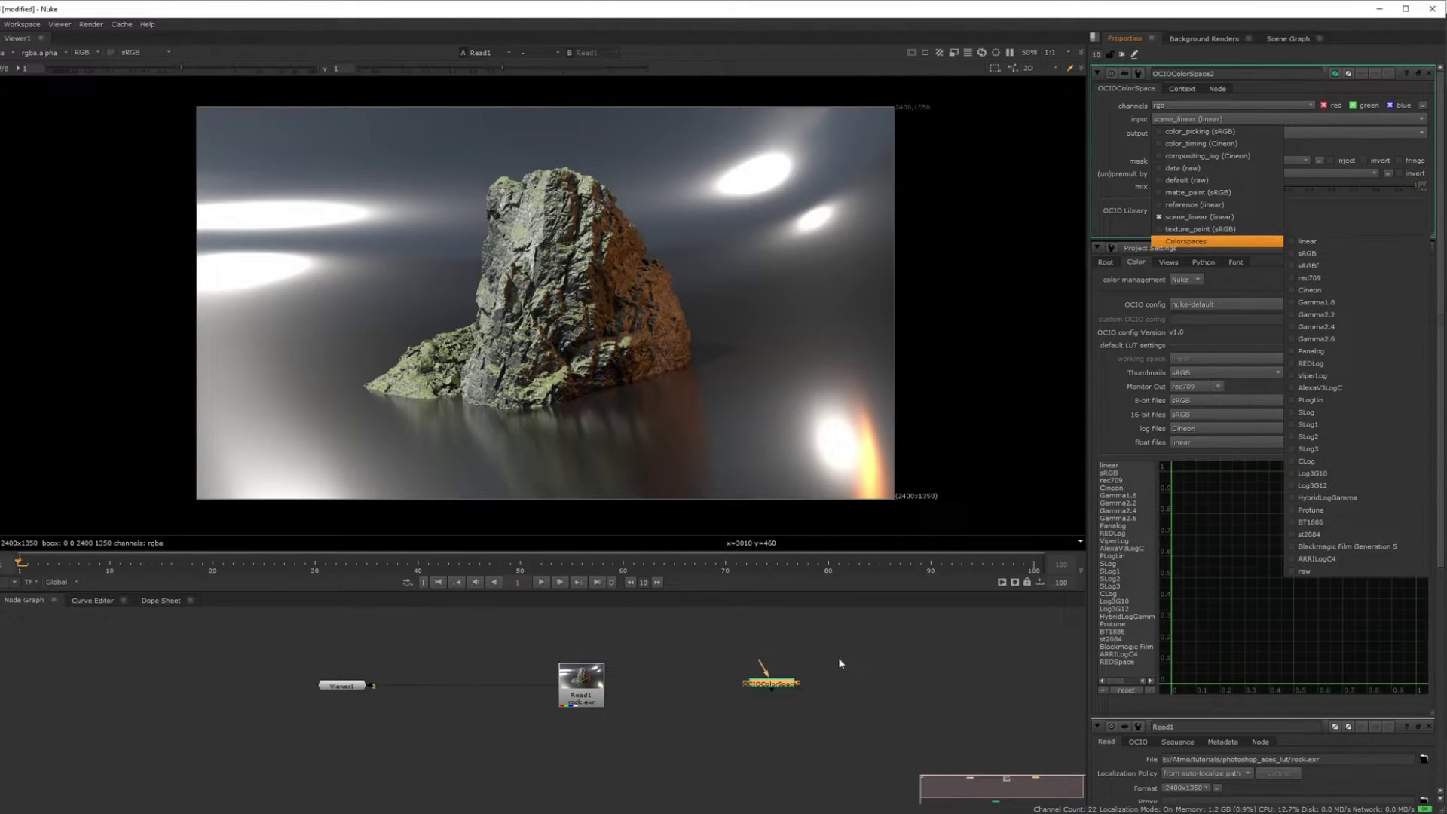
click(1179, 129)
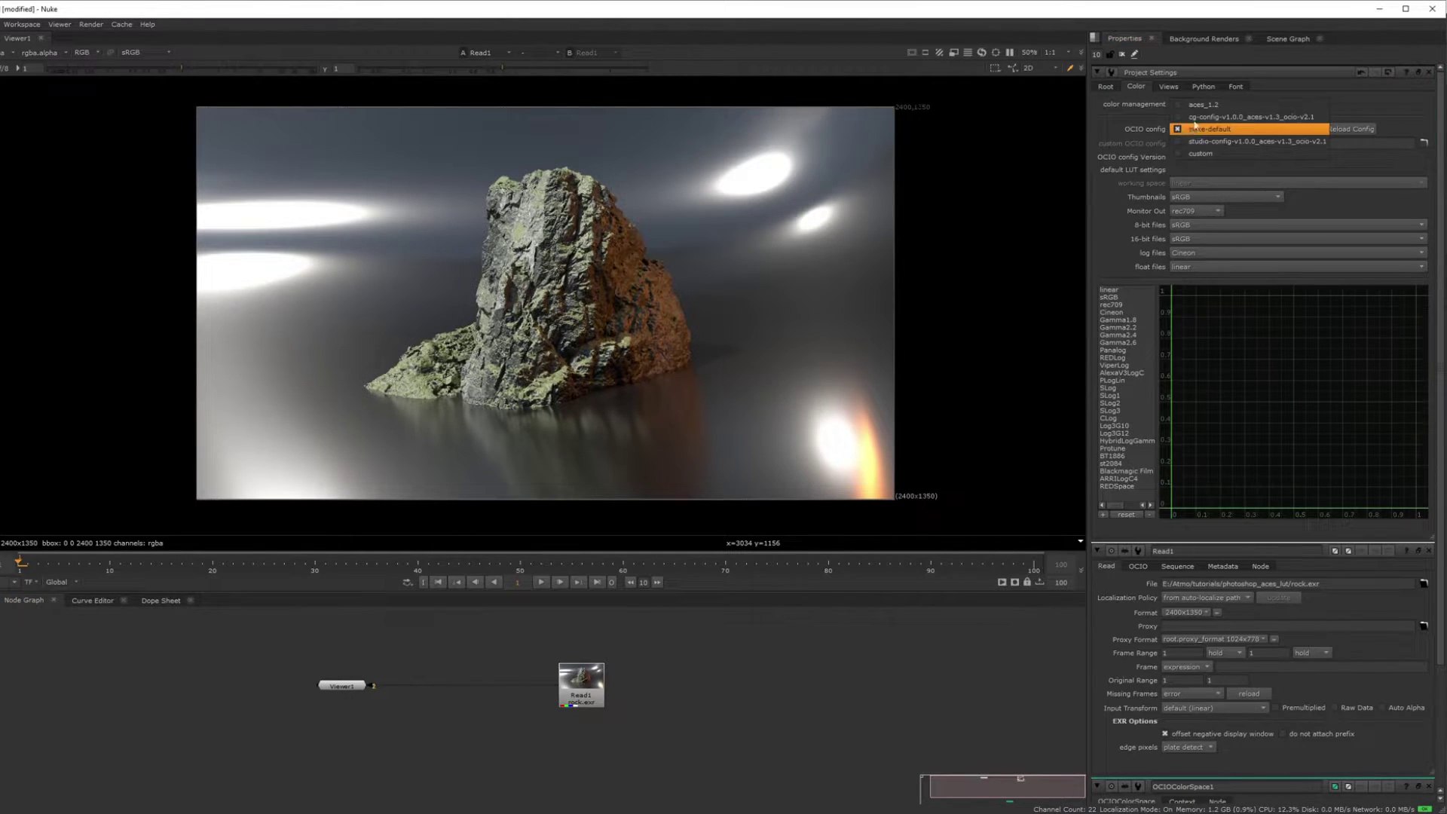
click(1203, 104)
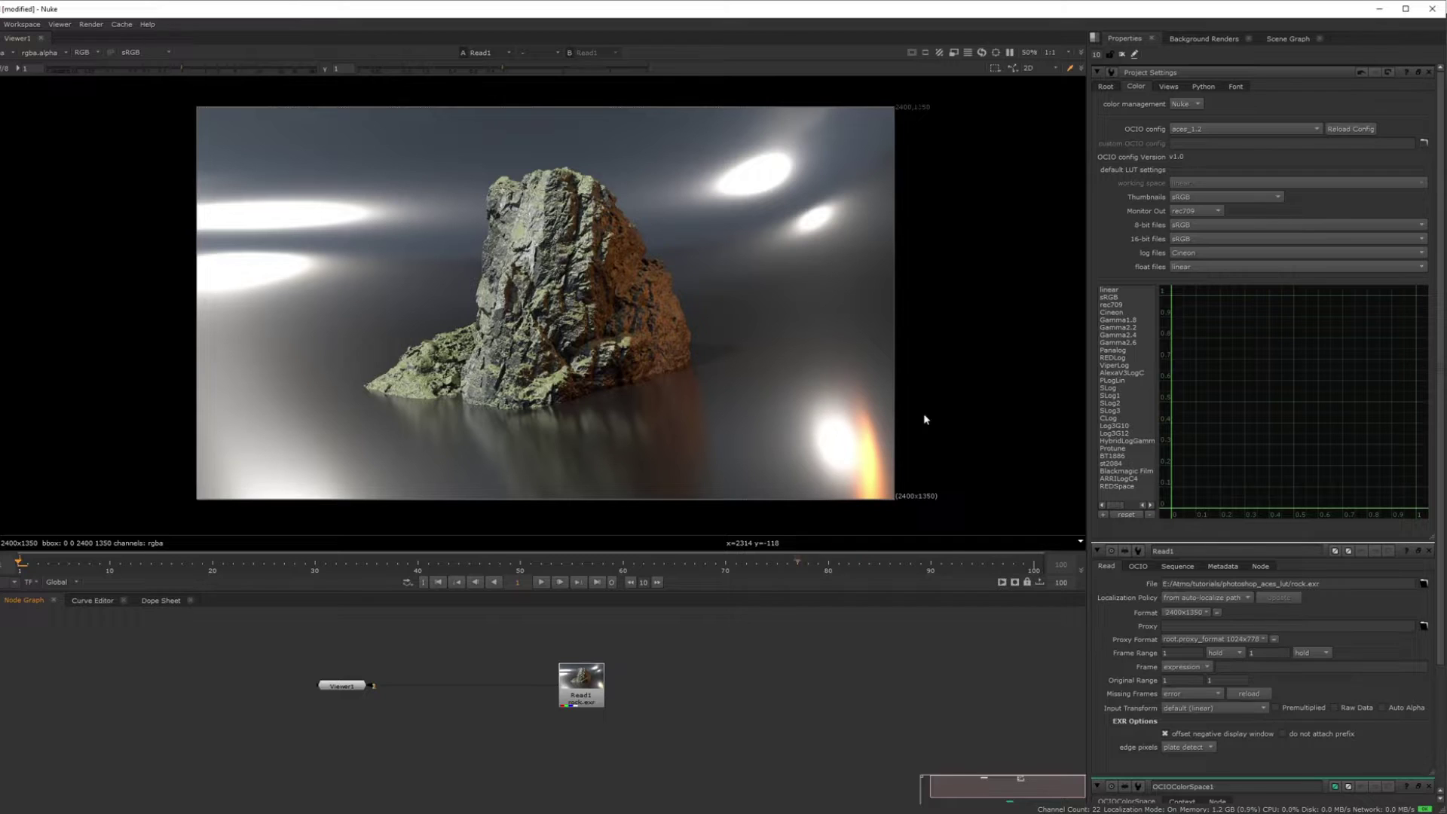
click(1213, 129)
click(1423, 159)
Add an OCIO ColorSpace node after the Read node and set its output to color_picking (Output - sRGB)
drag(589, 758, 495, 737)
key(Tab)
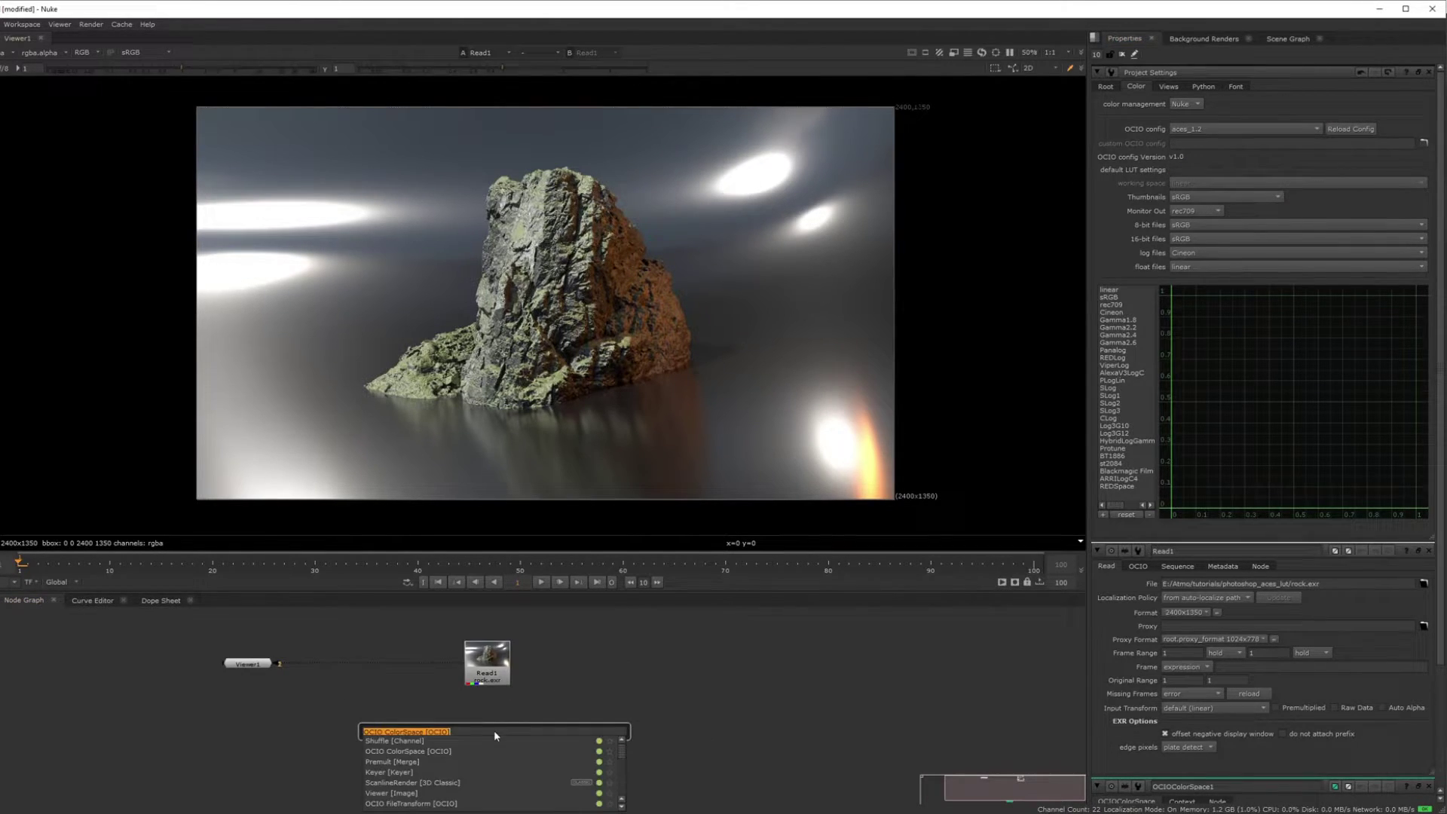
text(ociocolor)
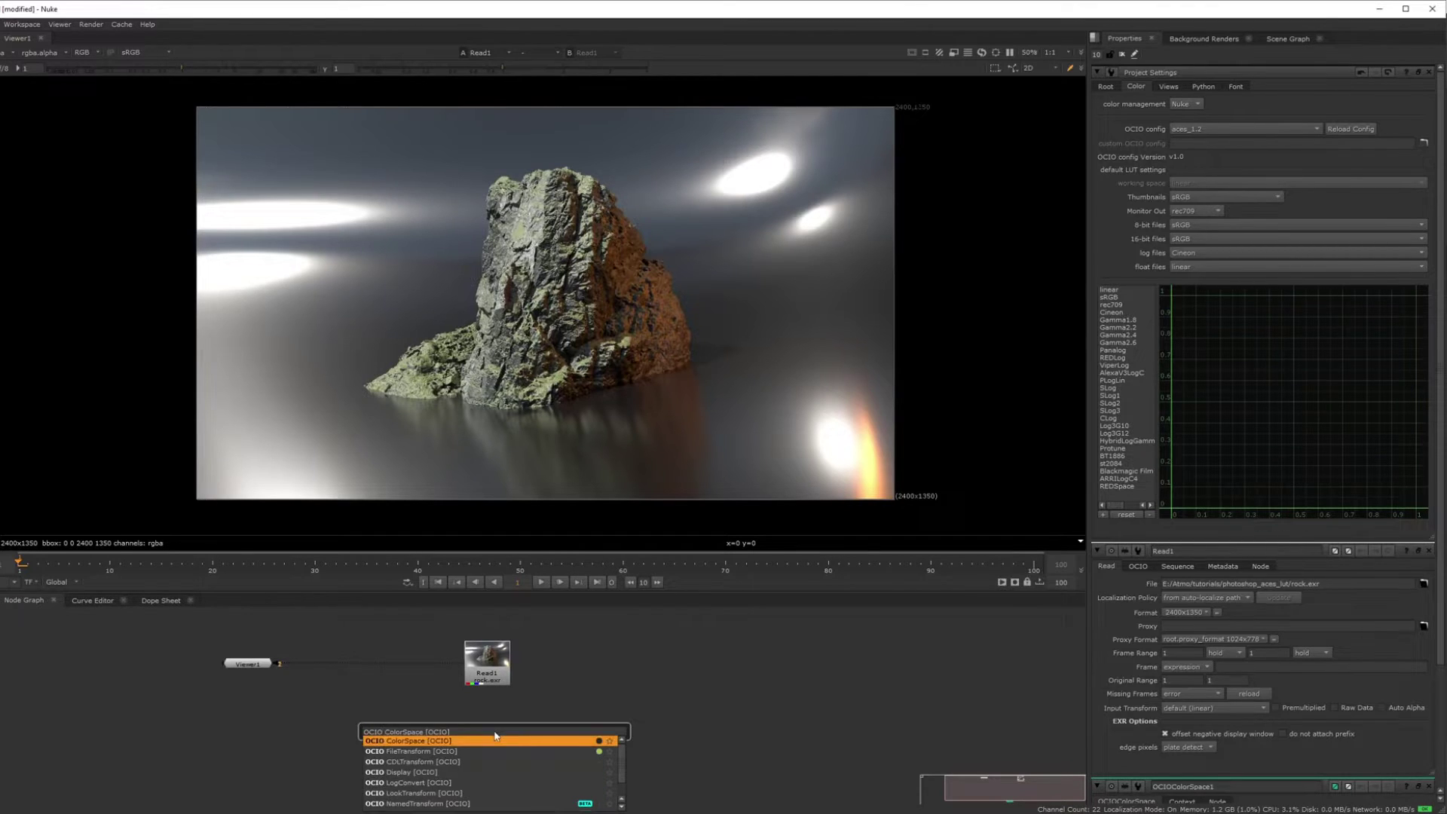
key(Return)
click(496, 736)
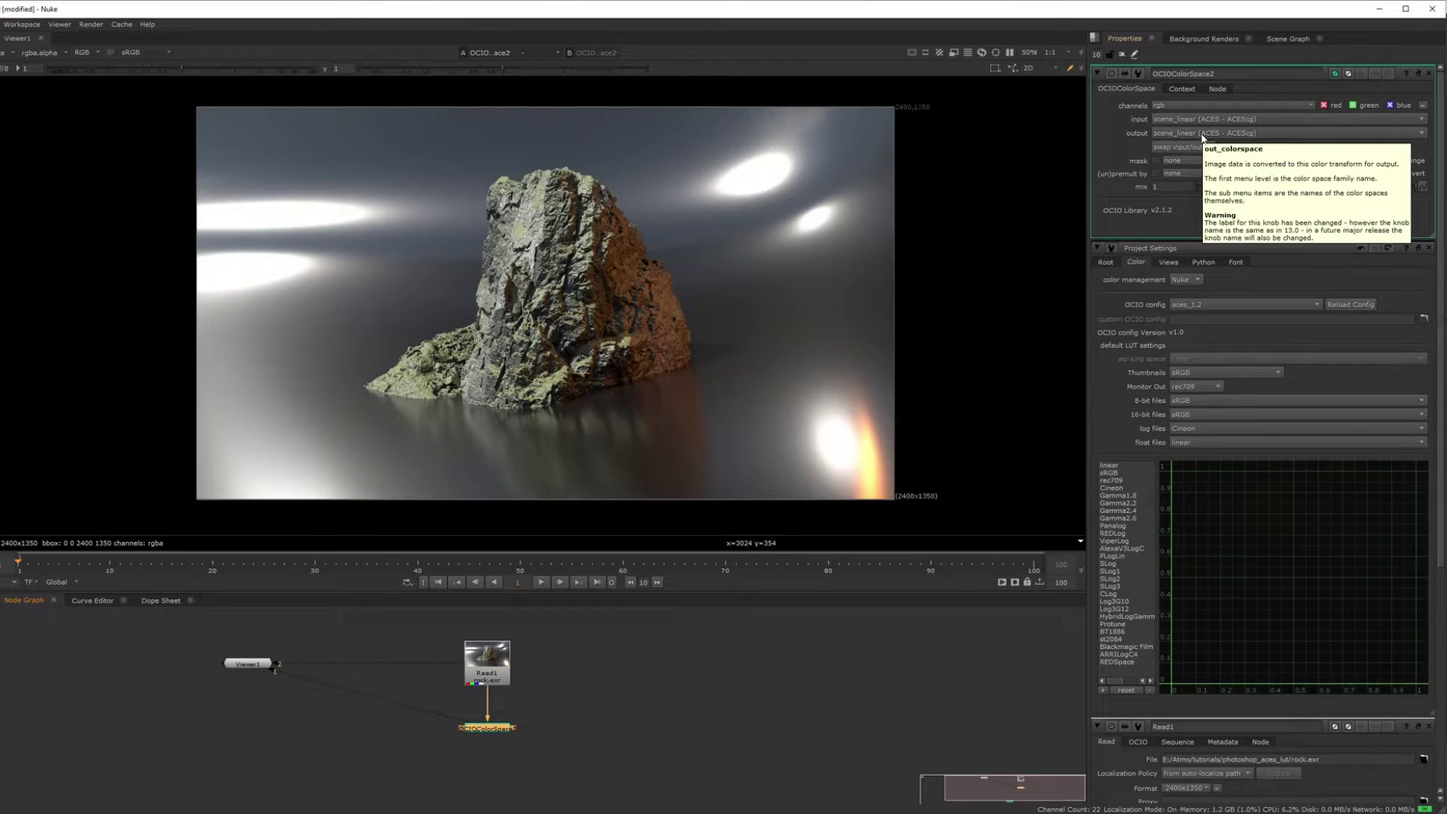
click(1203, 135)
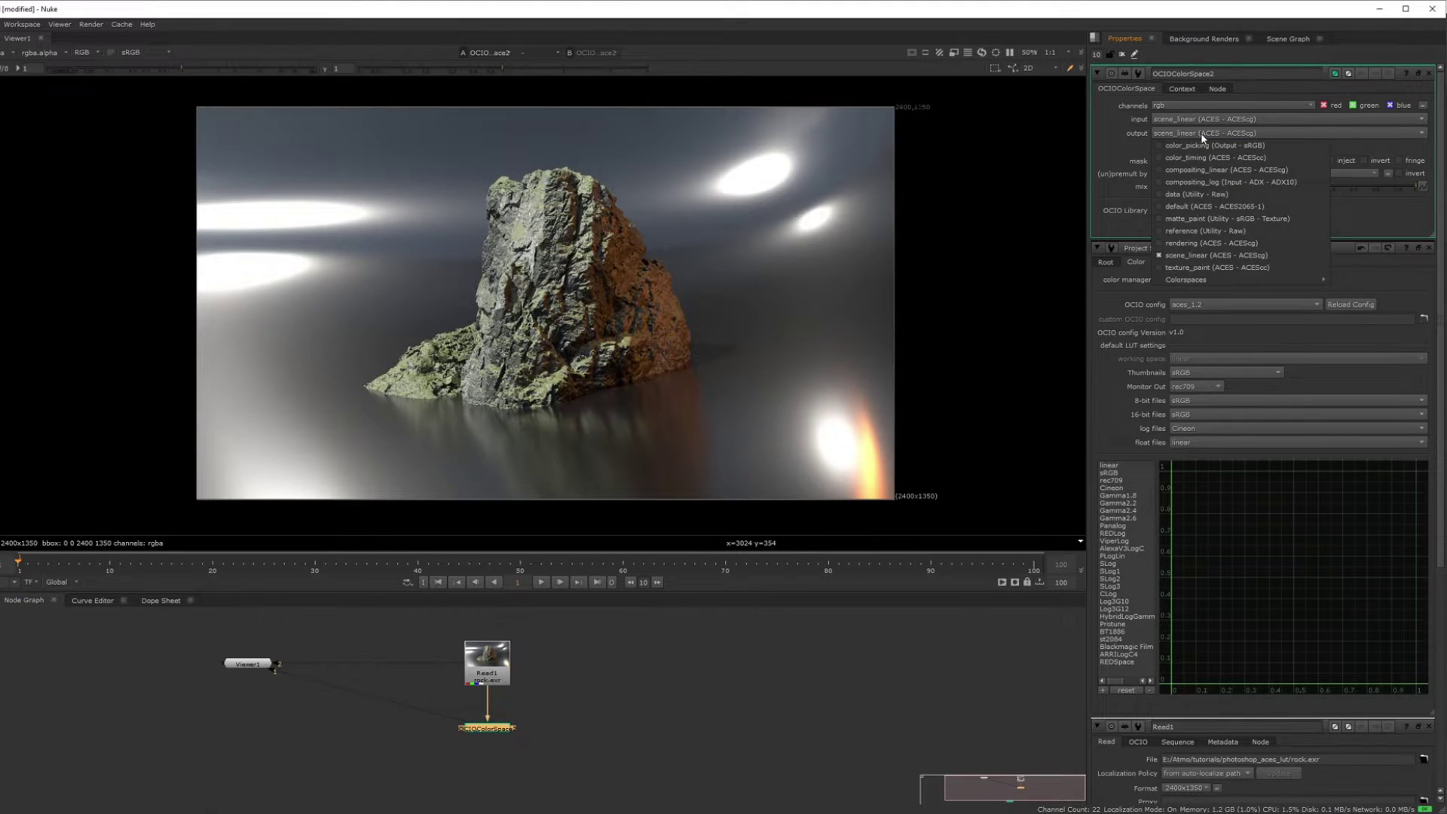
click(1206, 145)
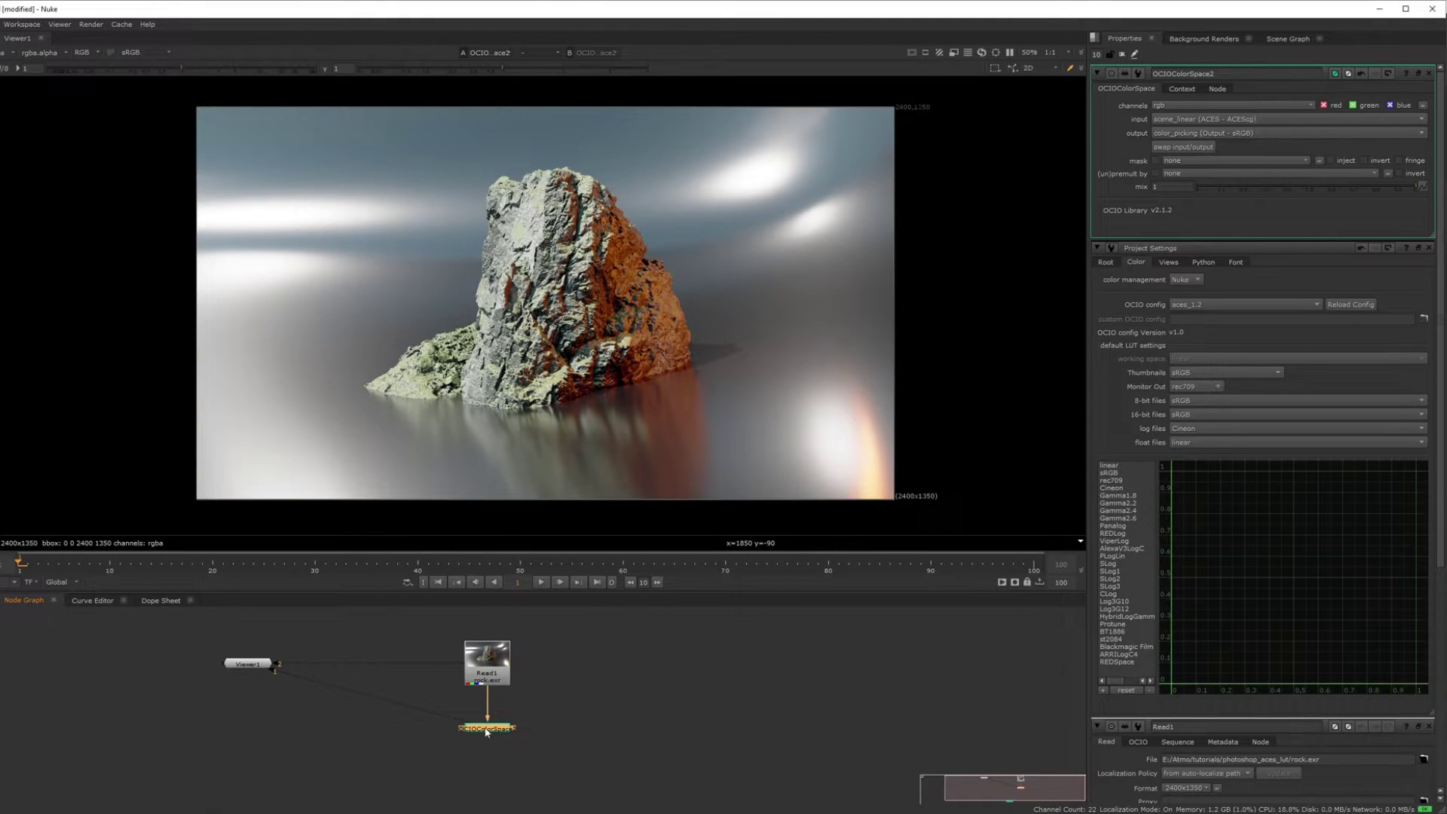
Add a second OCIO ColorSpace node below the first and set its input to Utility - sRGB - Texture
key(Tab)
text(ocio)
key(Down)
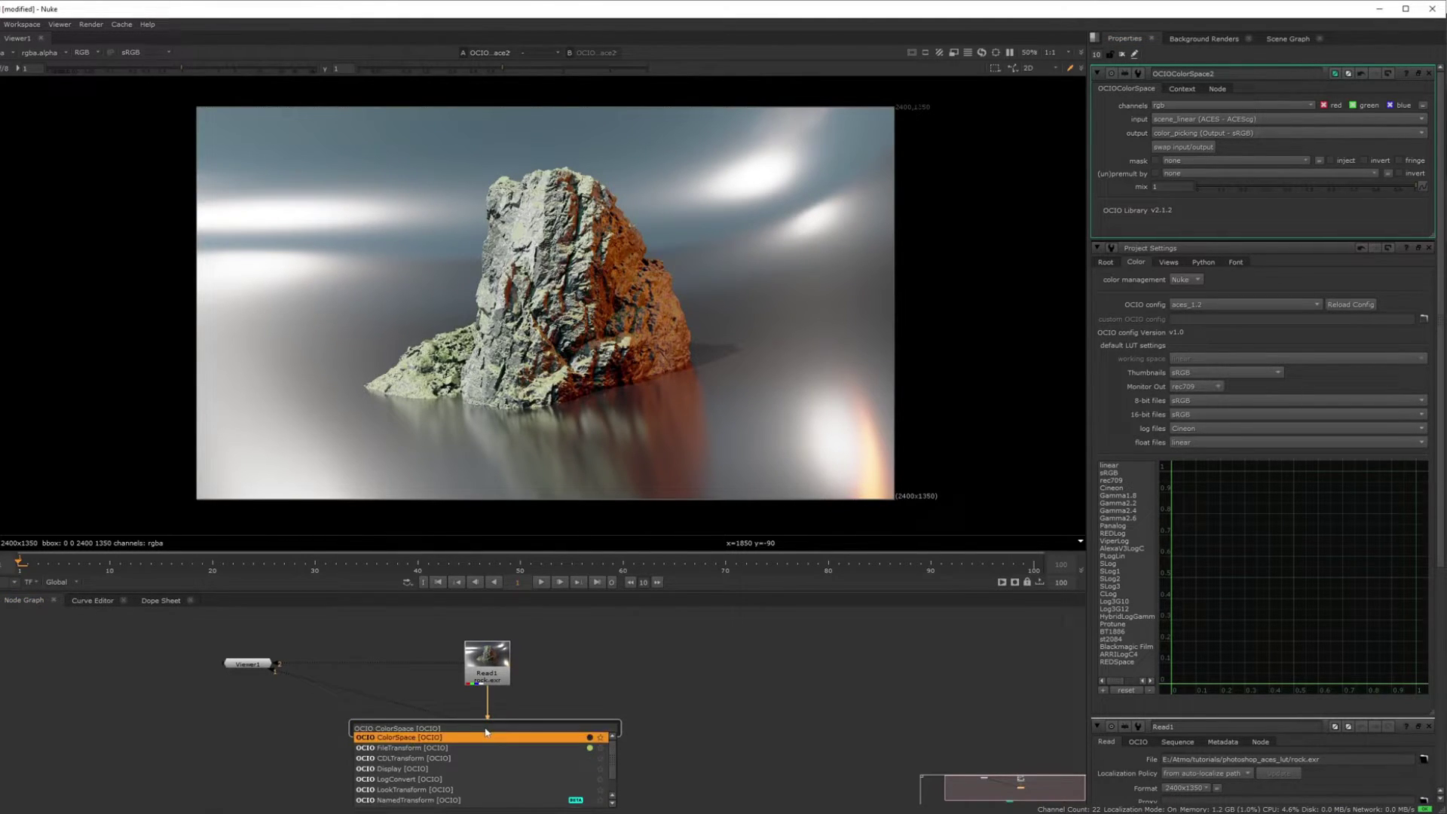
key(Return)
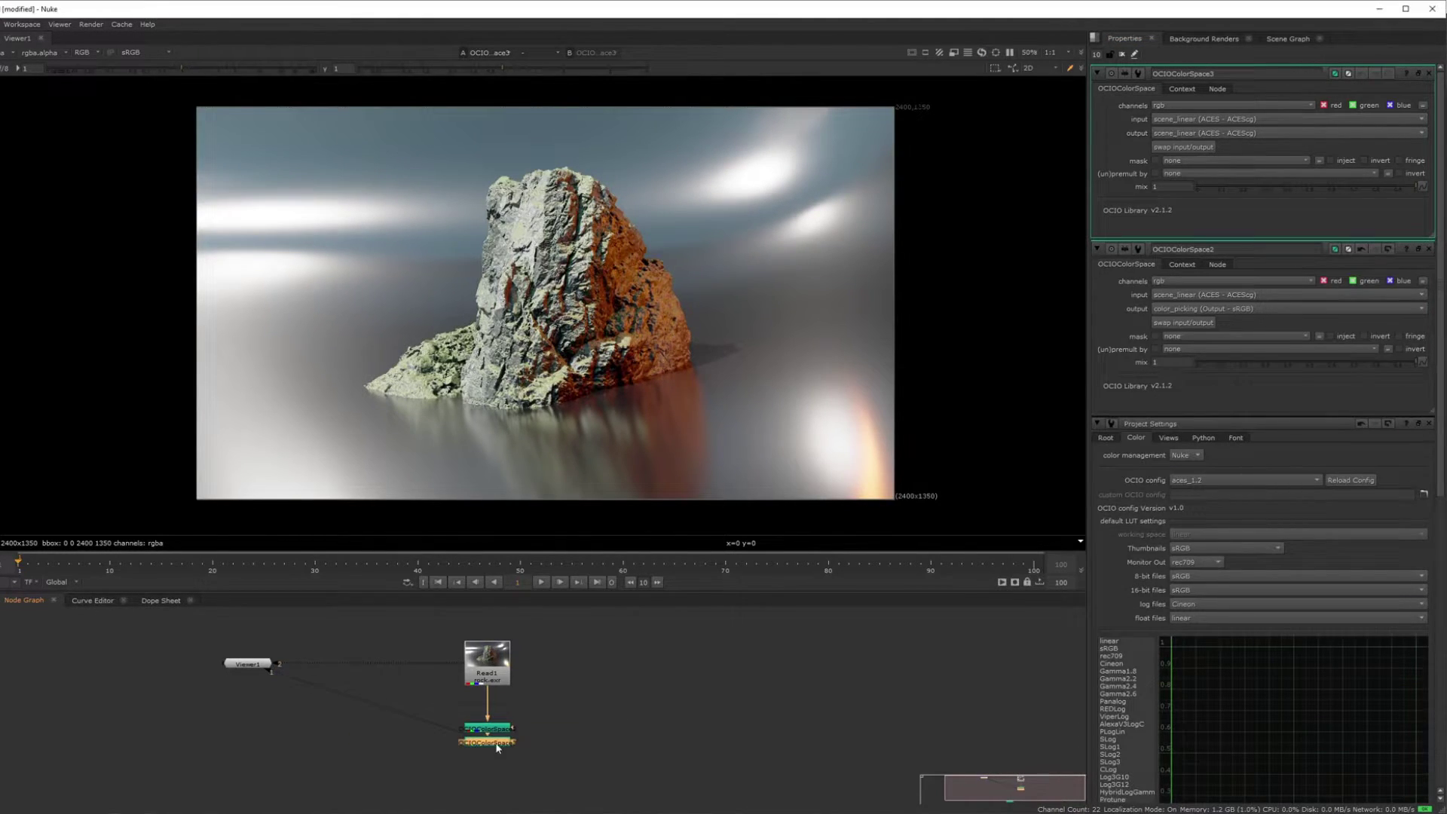
click(1196, 133)
mouse_move(1239, 267)
mouse_move(1370, 304)
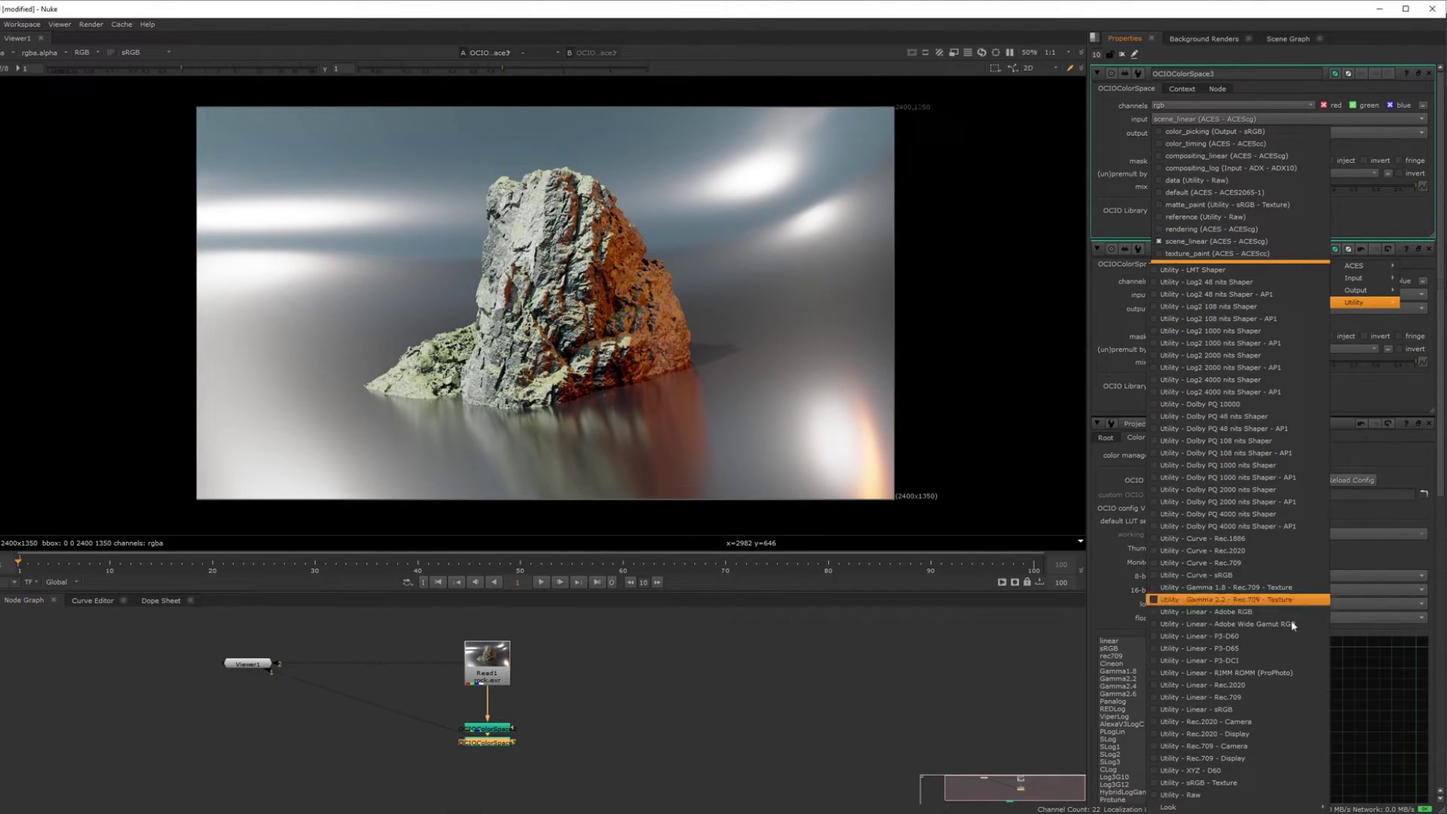
click(1231, 788)
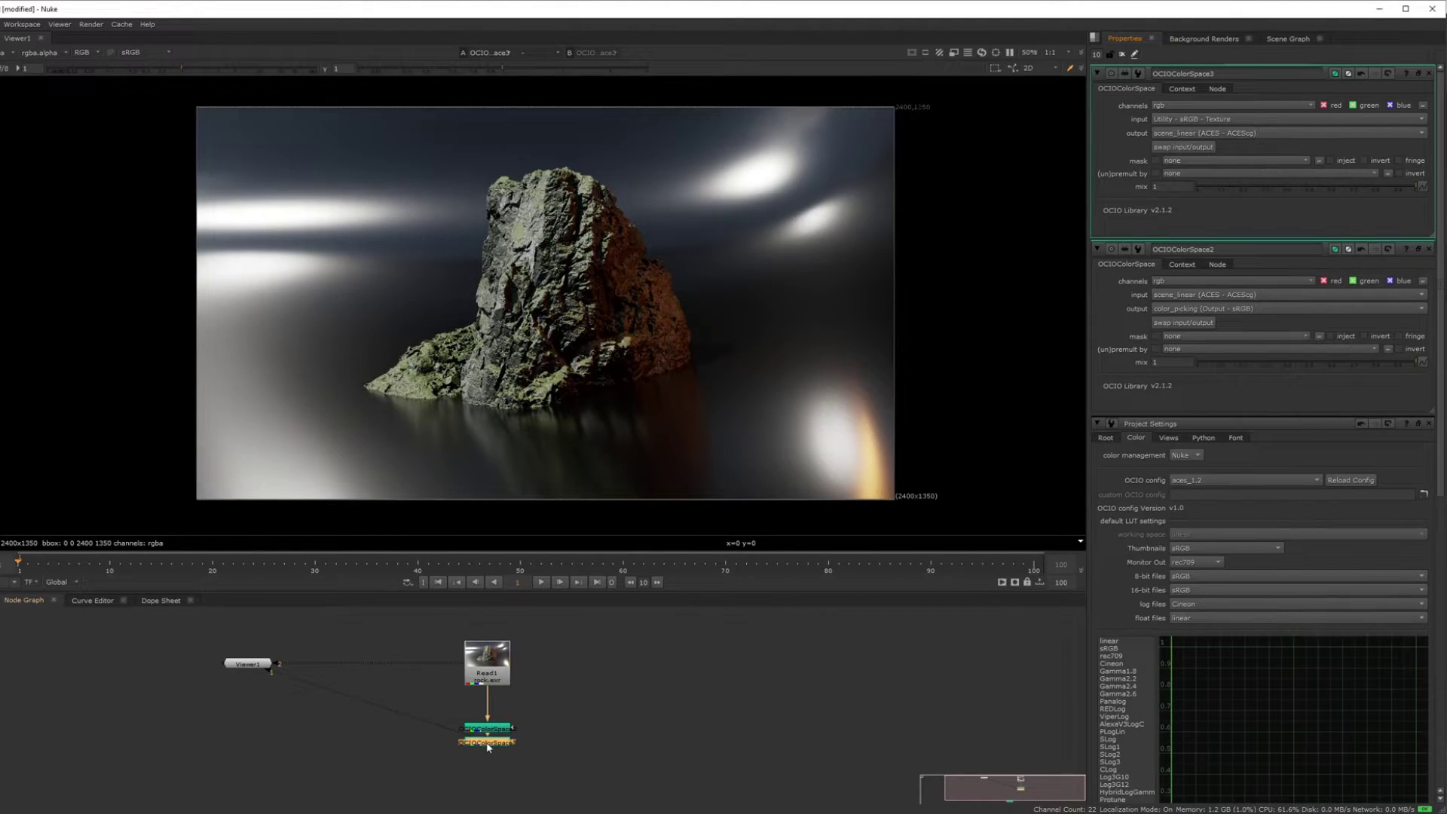
Set the output of the second OCIO ColorSpace node to Utility - Linear - sRGB
click(1180, 134)
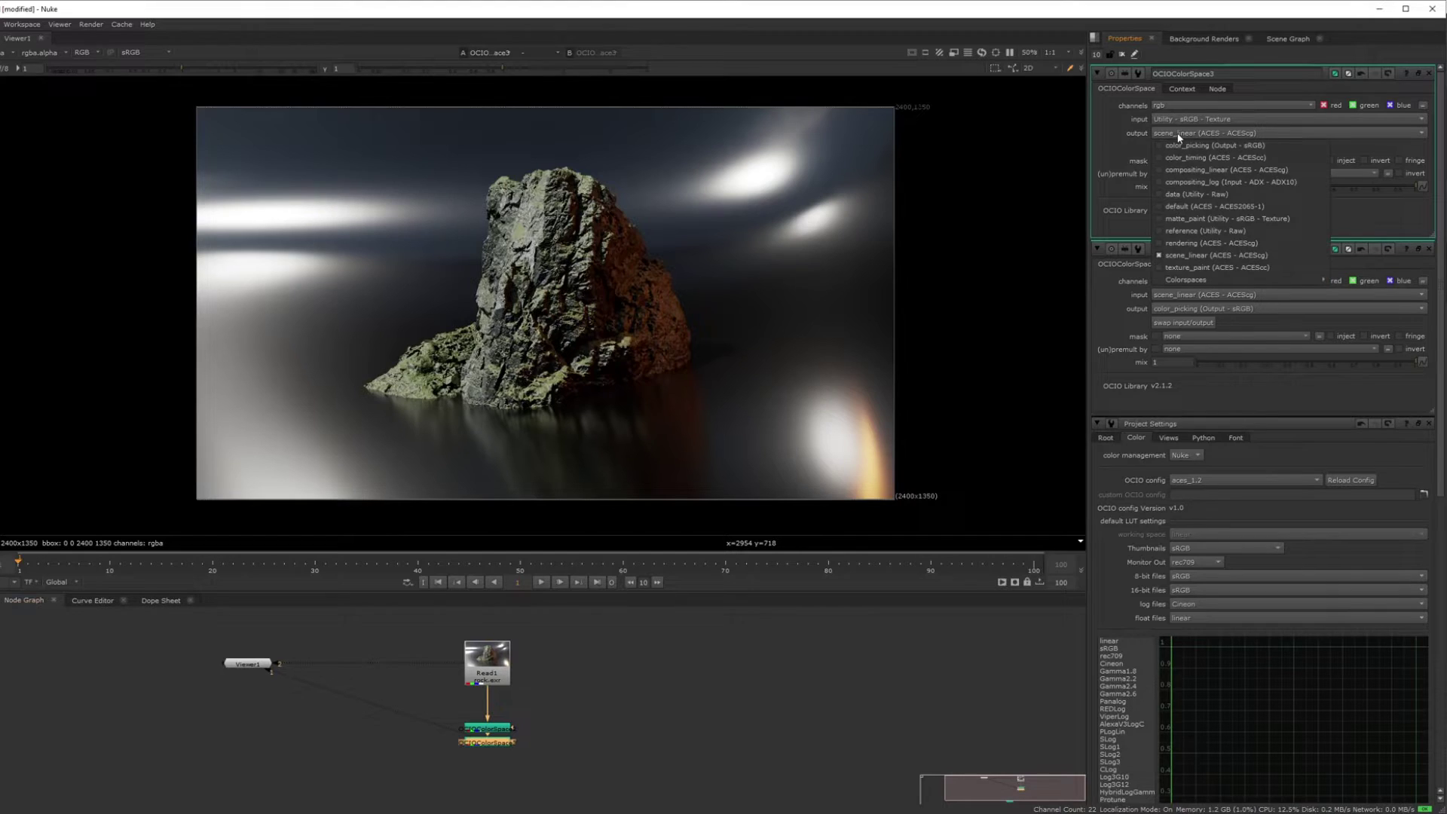
mouse_move(1220, 279)
mouse_move(1357, 315)
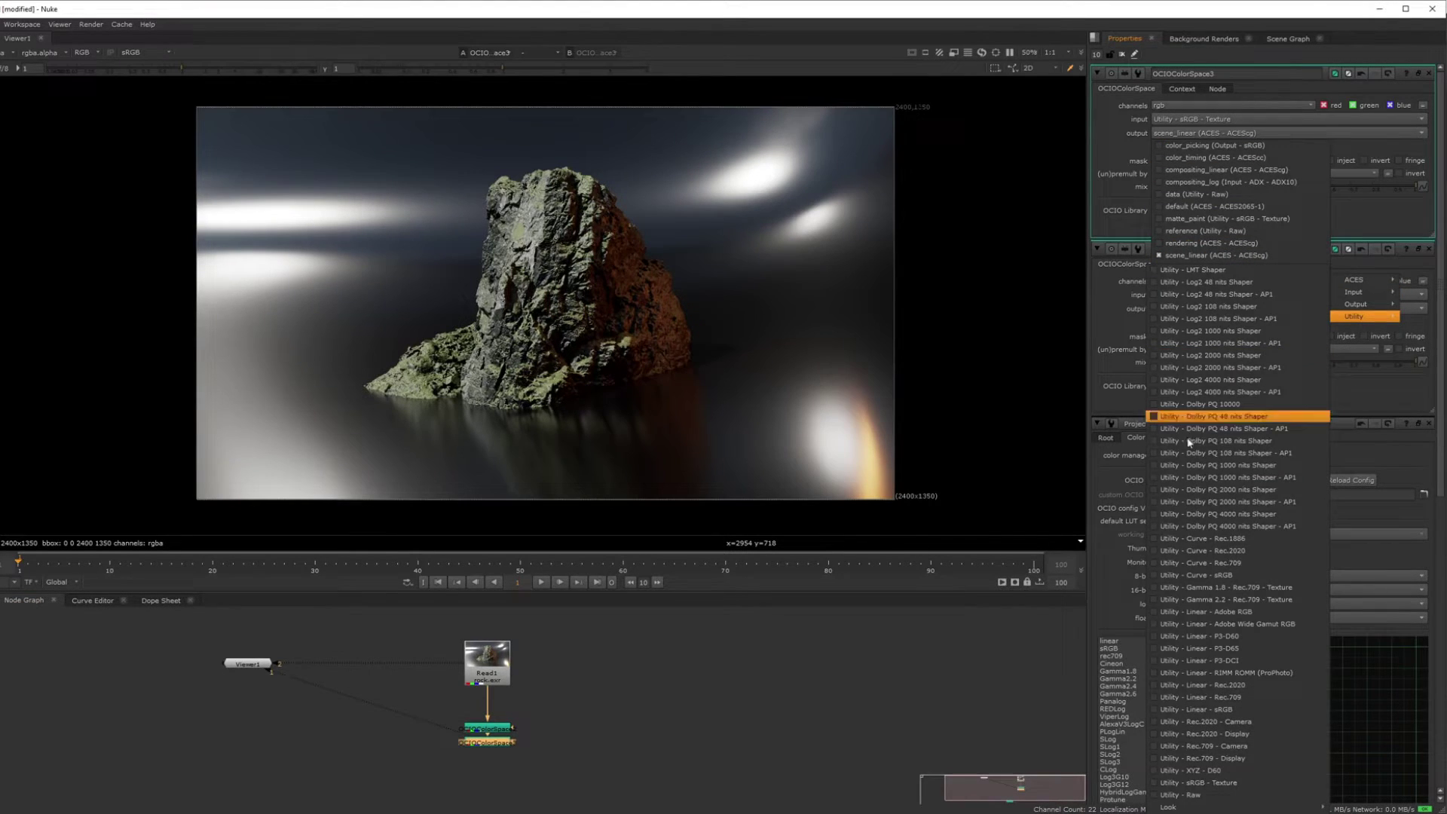
click(1198, 709)
Compare the converted rock image with the original Arnold render in Maya and return to the Nuke node graph
click(539, 719)
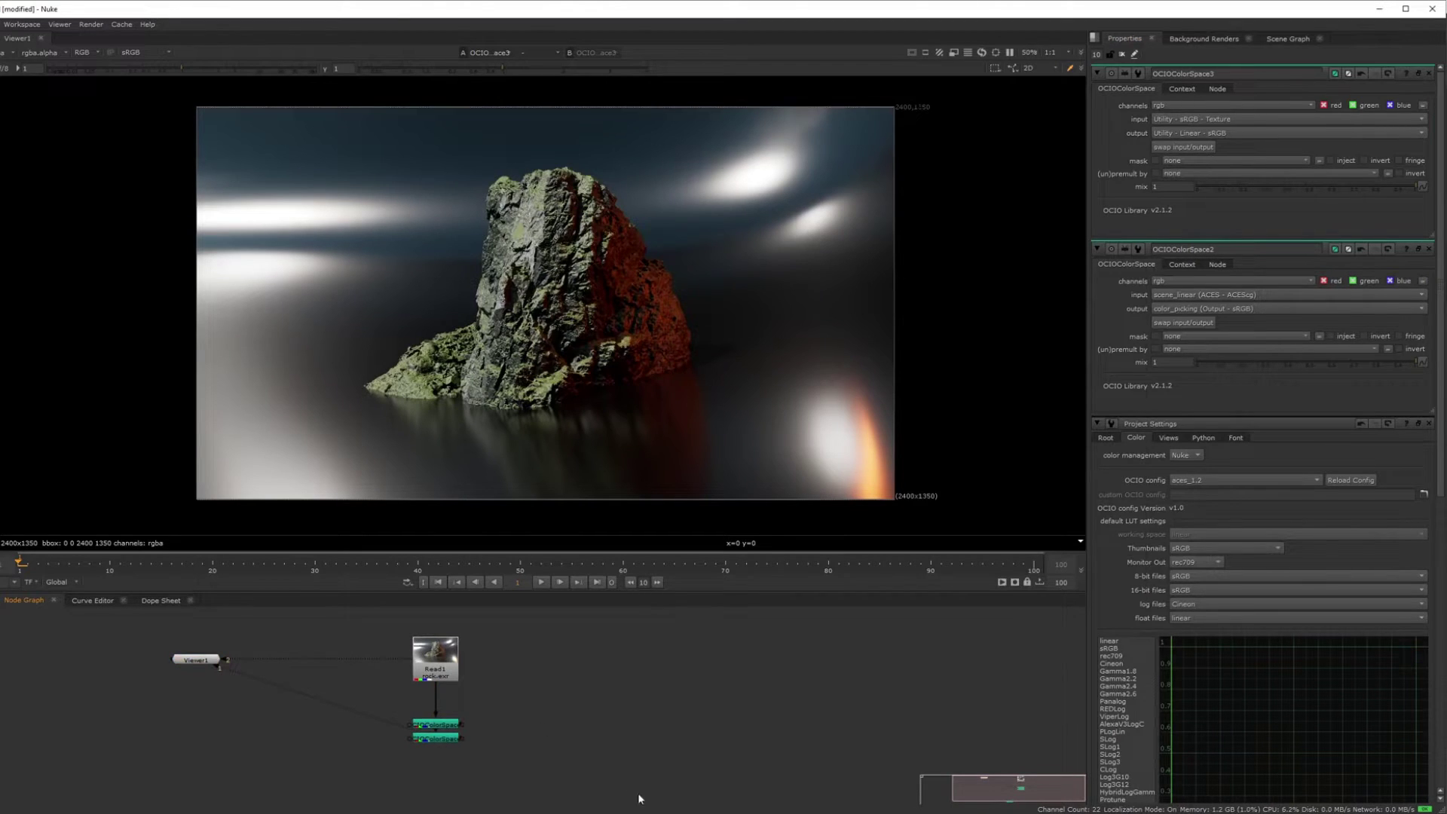
click(676, 782)
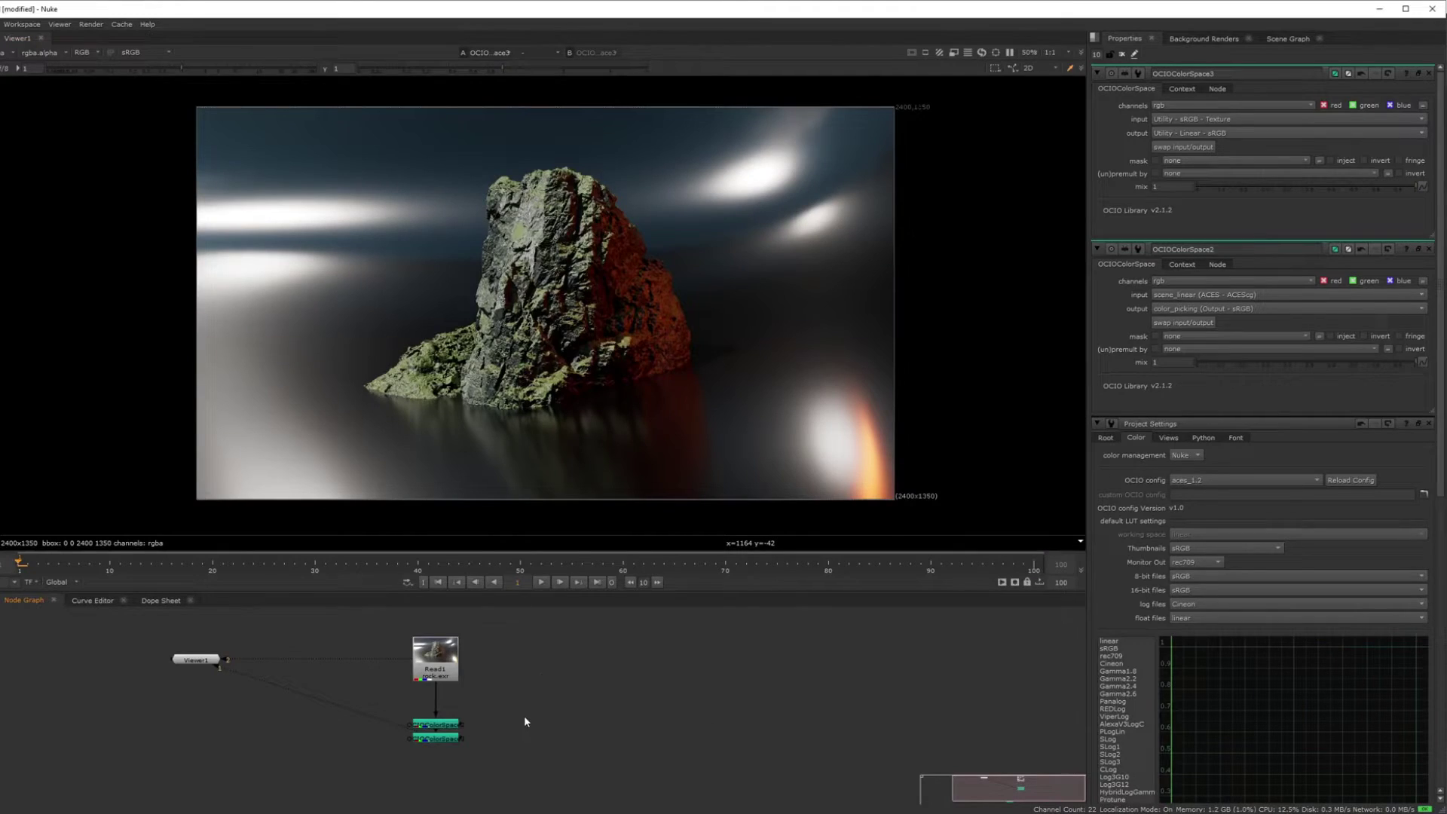
drag(522, 716, 559, 705)
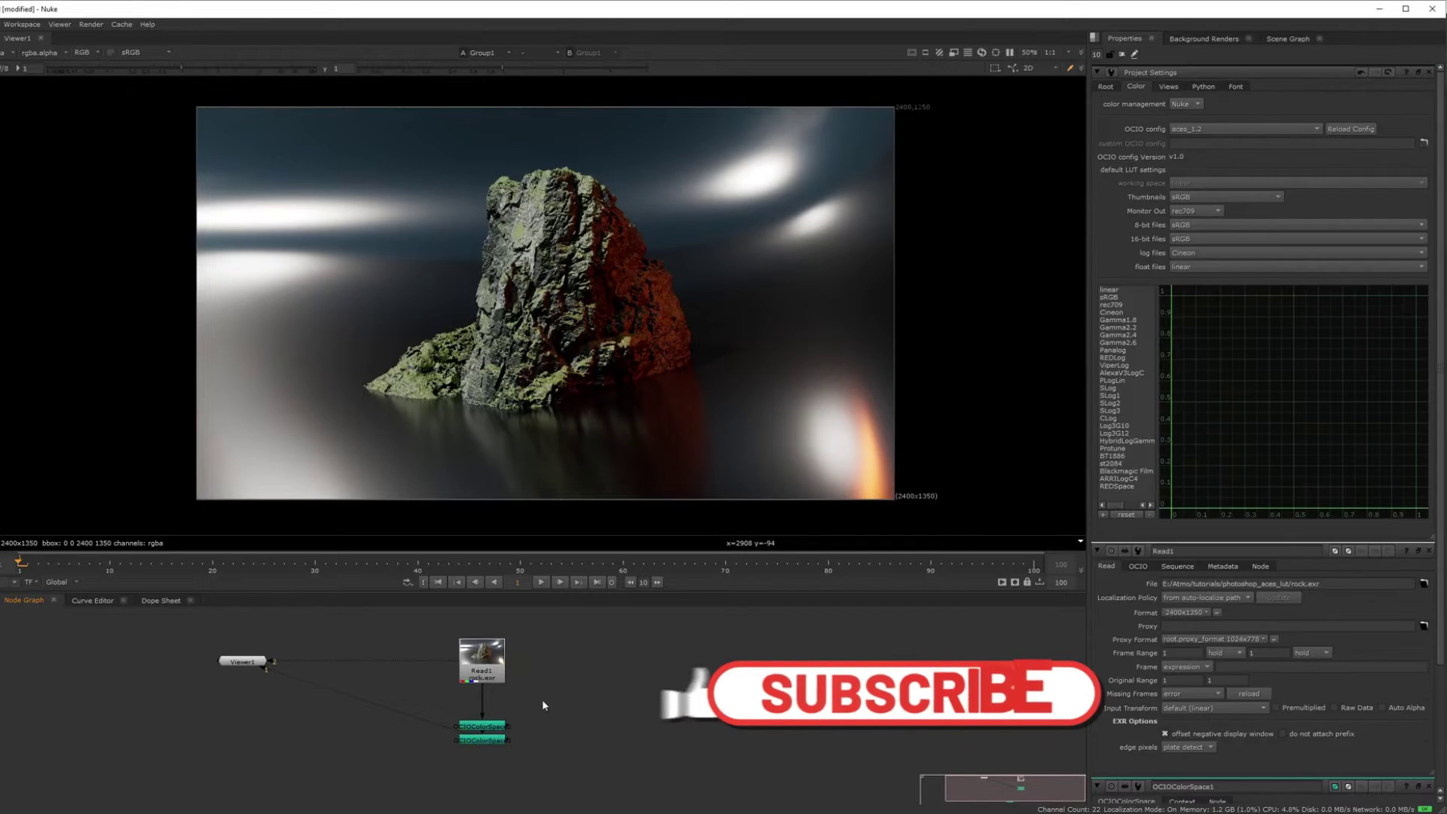
Group the two OCIO ColorSpace nodes and name the group Aces_colorspace
drag(563, 702, 366, 767)
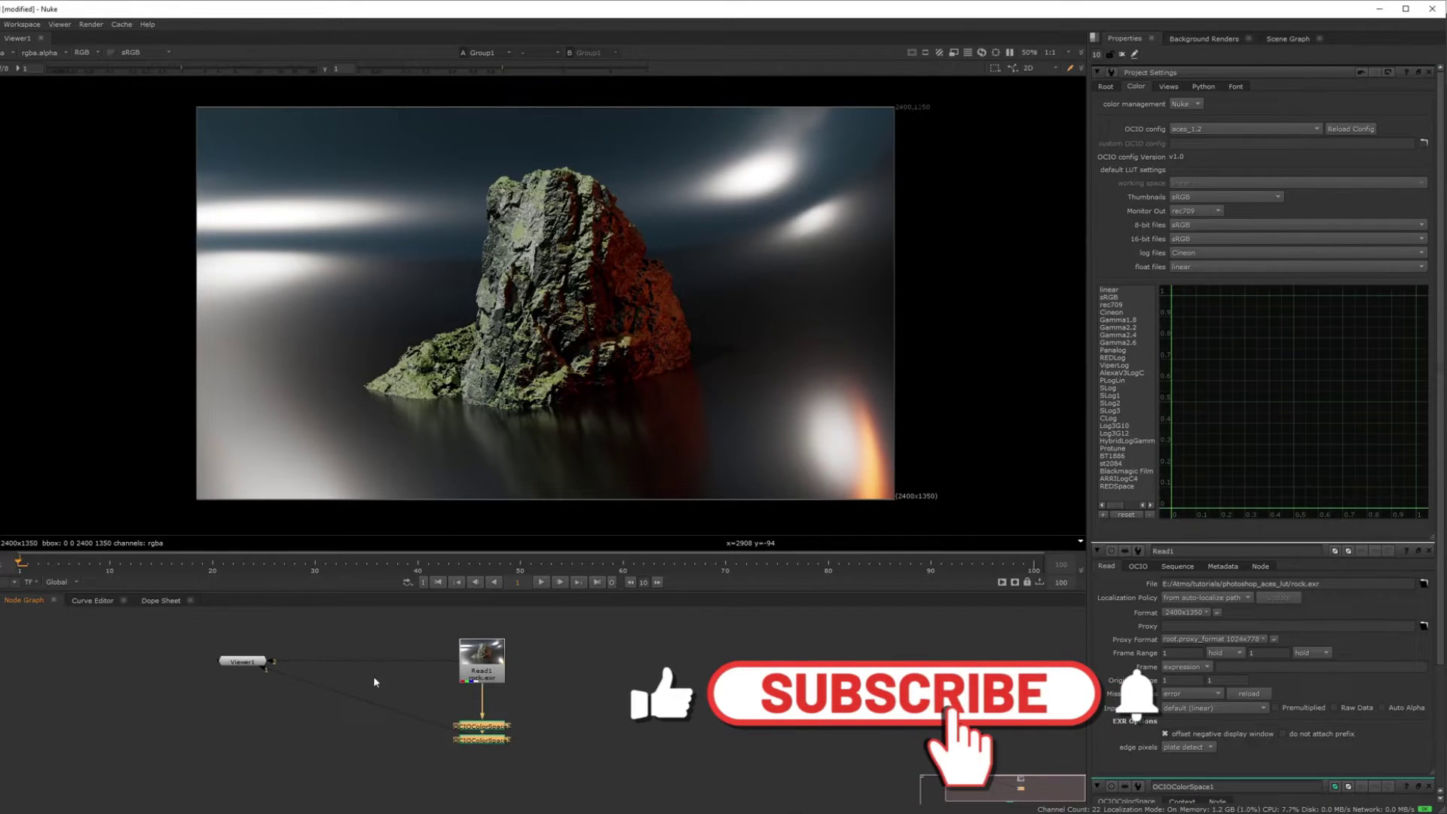
key(ctrl+g)
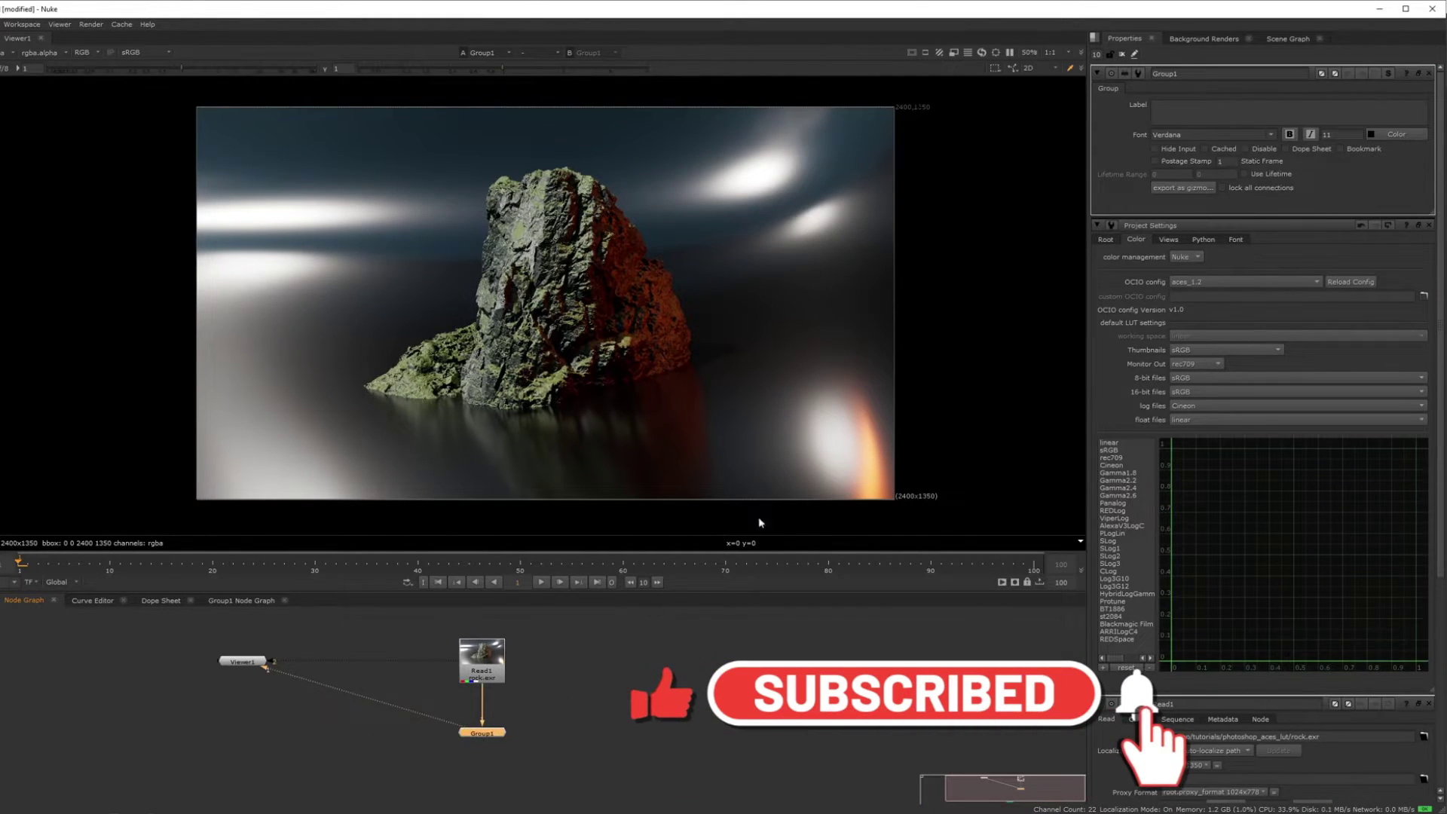
drag(1236, 74, 1075, 73)
text(Ac)
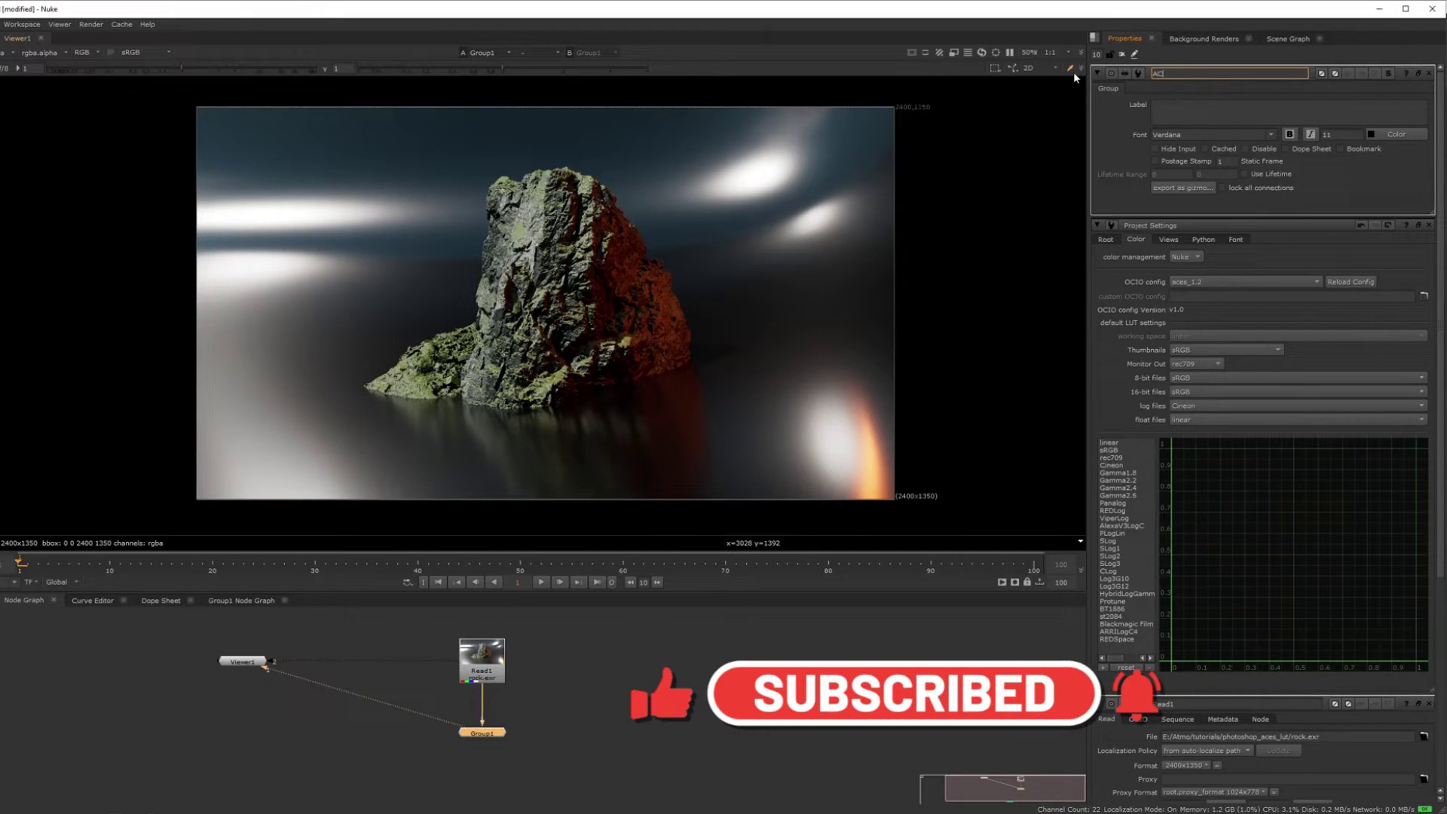
text(es_colorspace)
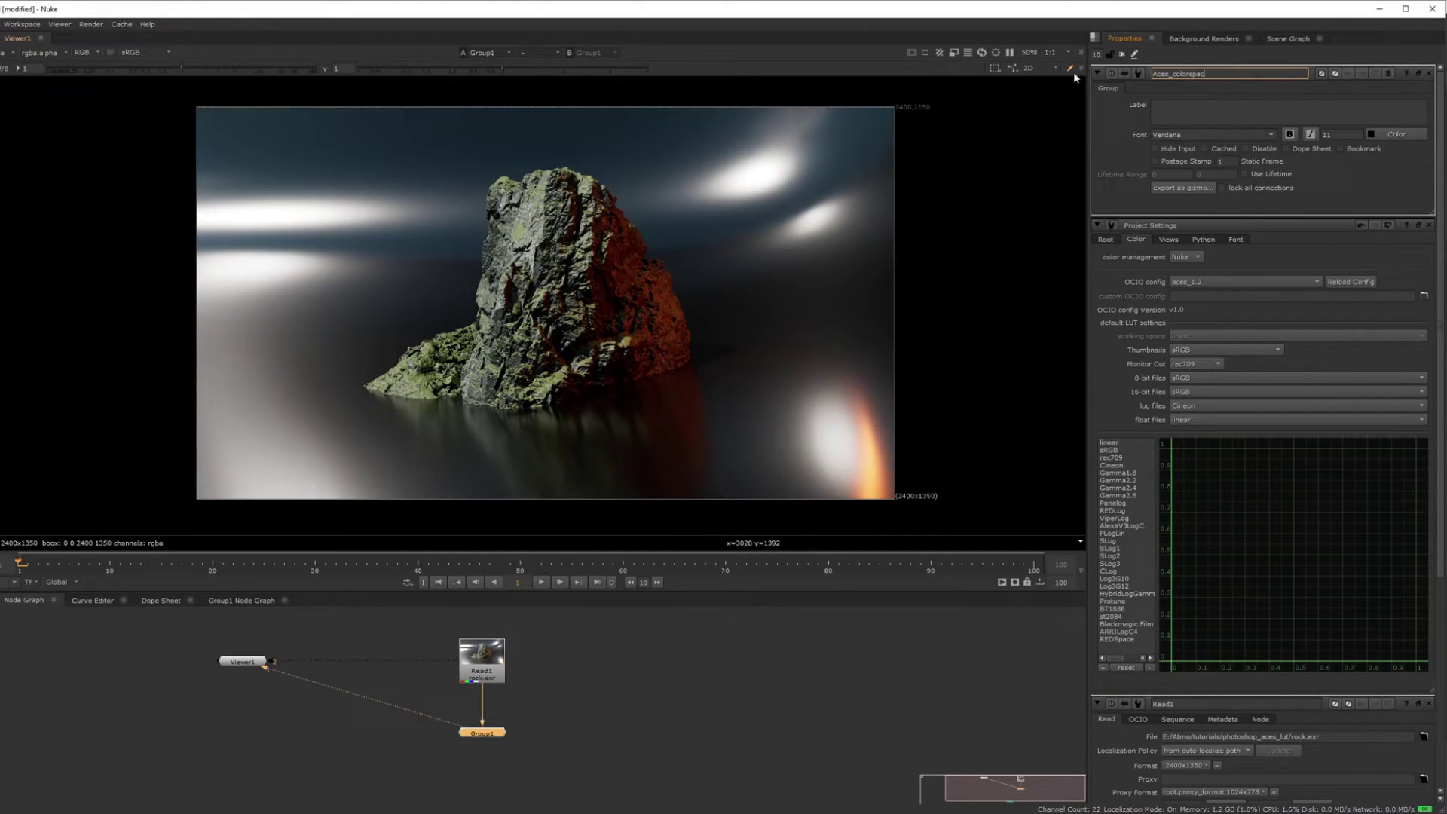
key(Return)
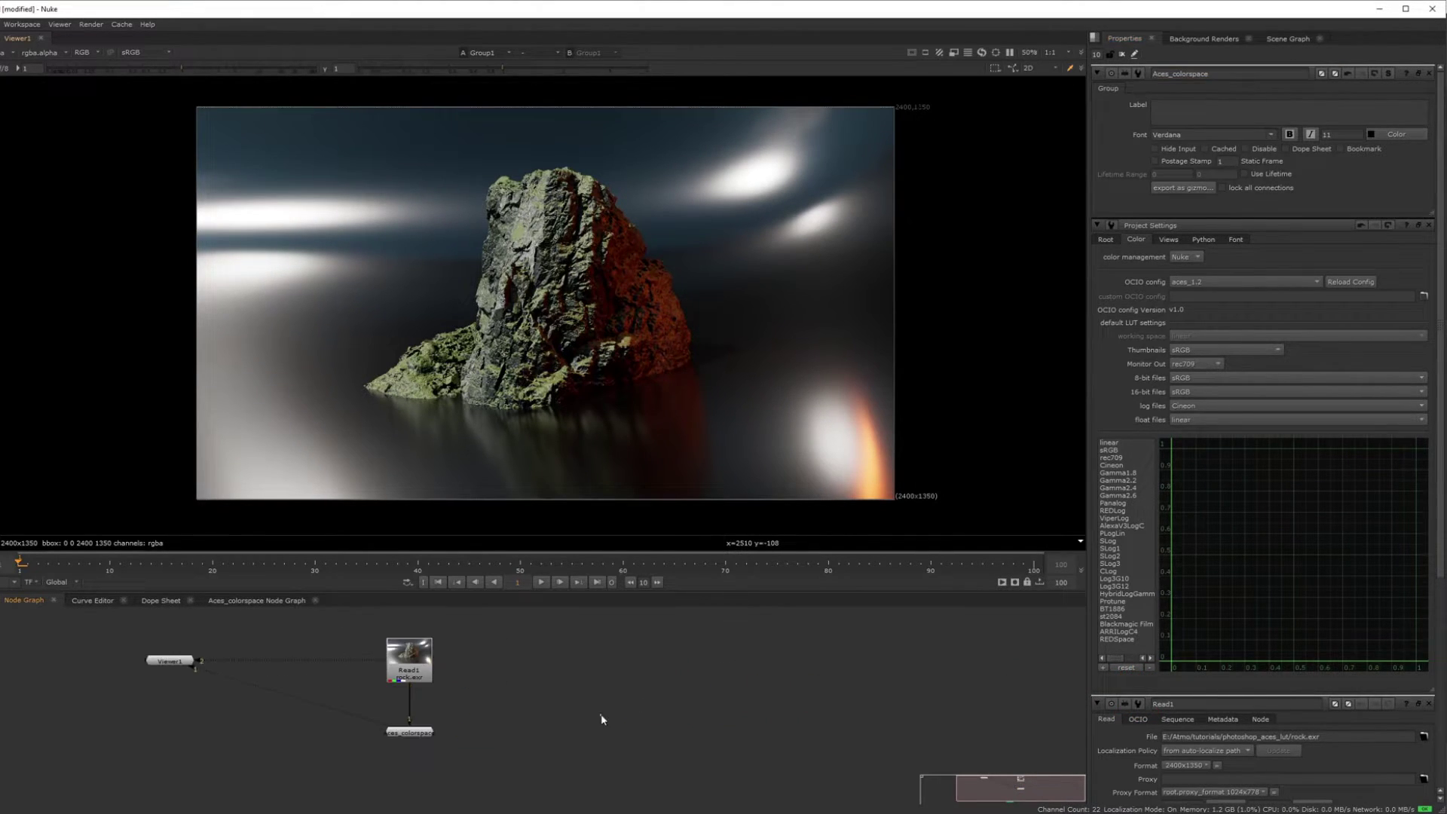
Paste the Colorspace_for_Photoshop node below the Read node and compare its image with the Aces_colorspace group in the viewer
key(ctrl+v)
drag(591, 718, 420, 664)
key(2)
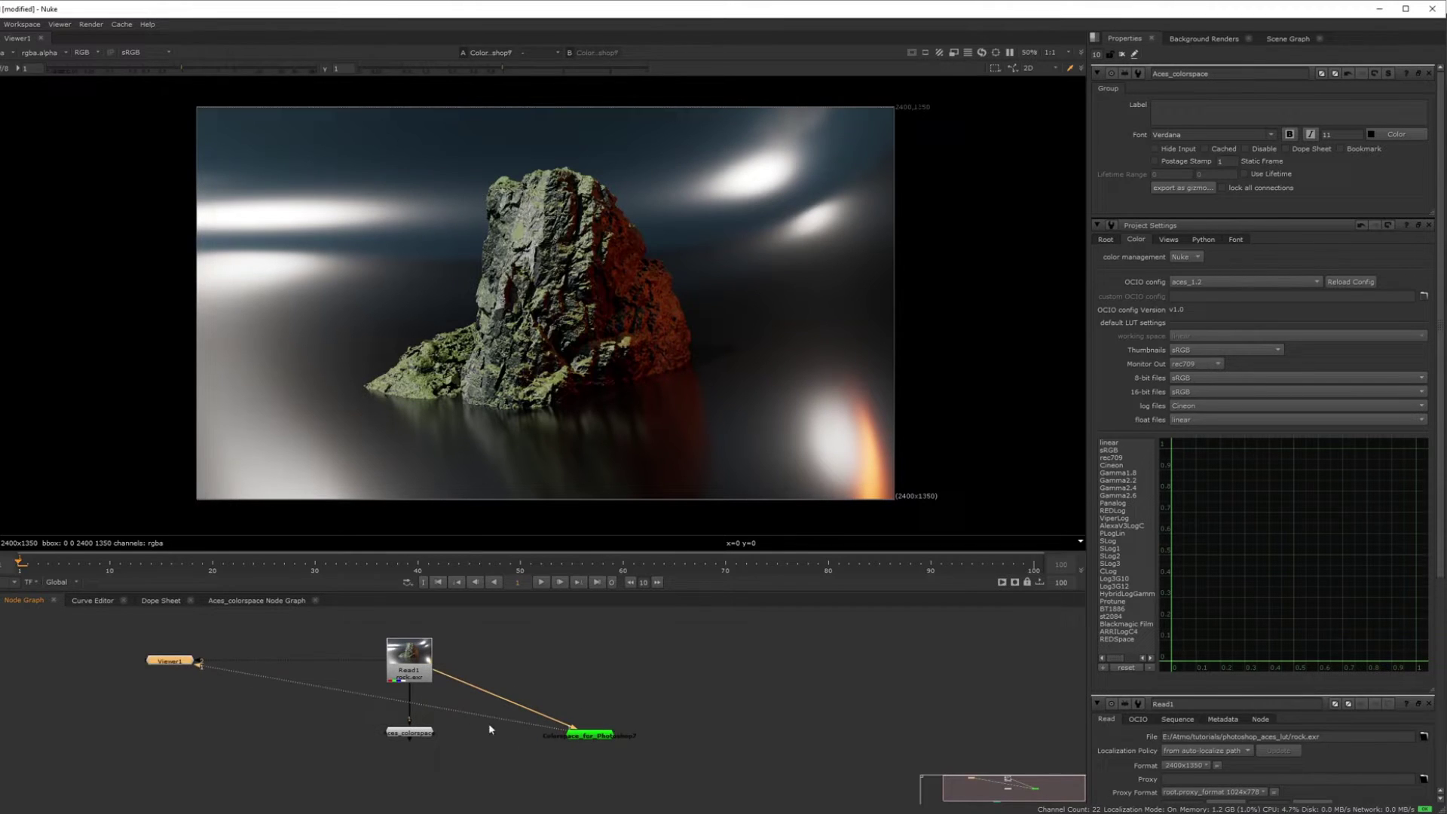
click(415, 733)
key(1)
click(423, 734)
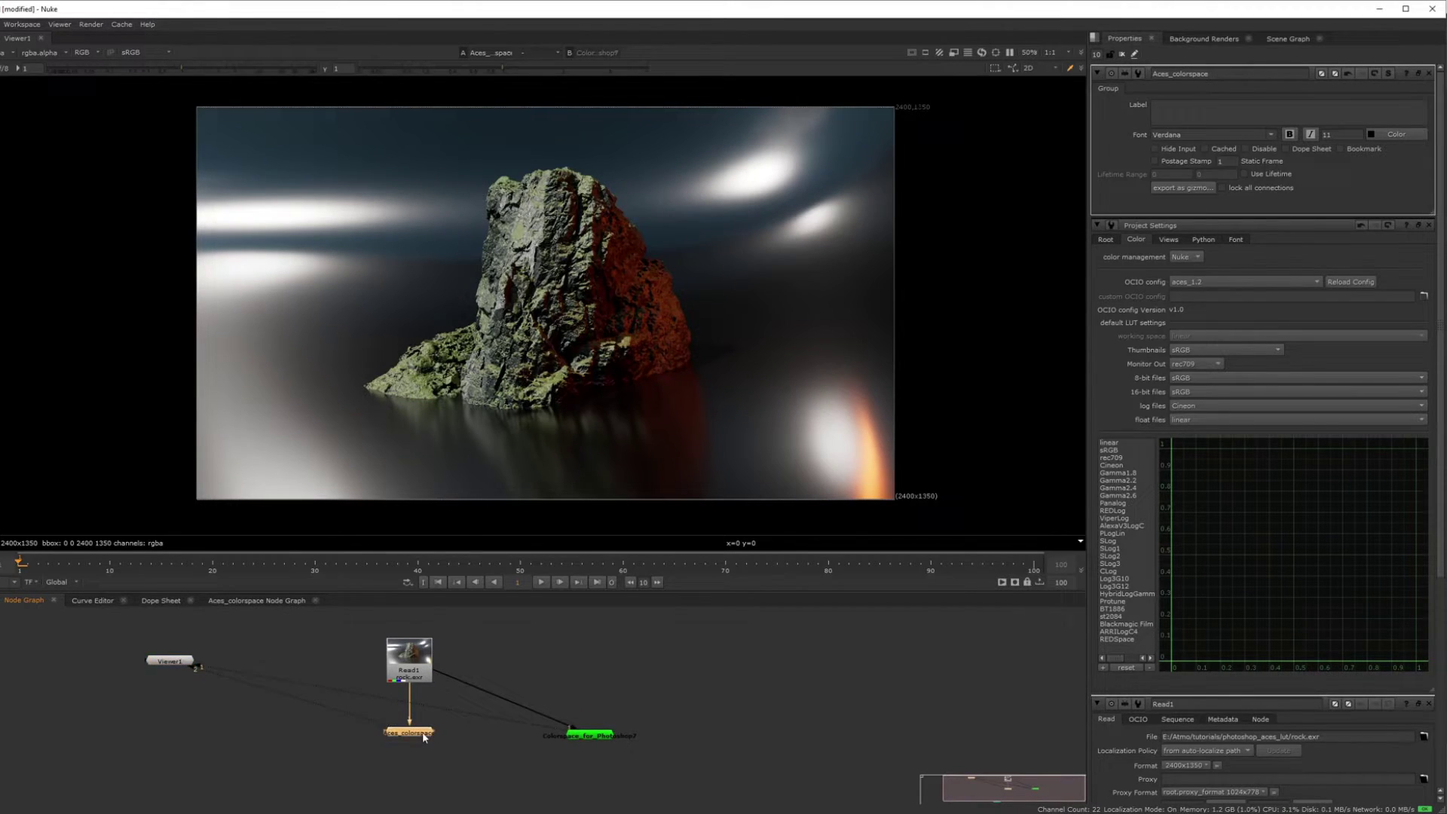
Space out the two OCIO ColorSpace nodes inside the Aces_colorspace group and return to the main node graph
click(1387, 75)
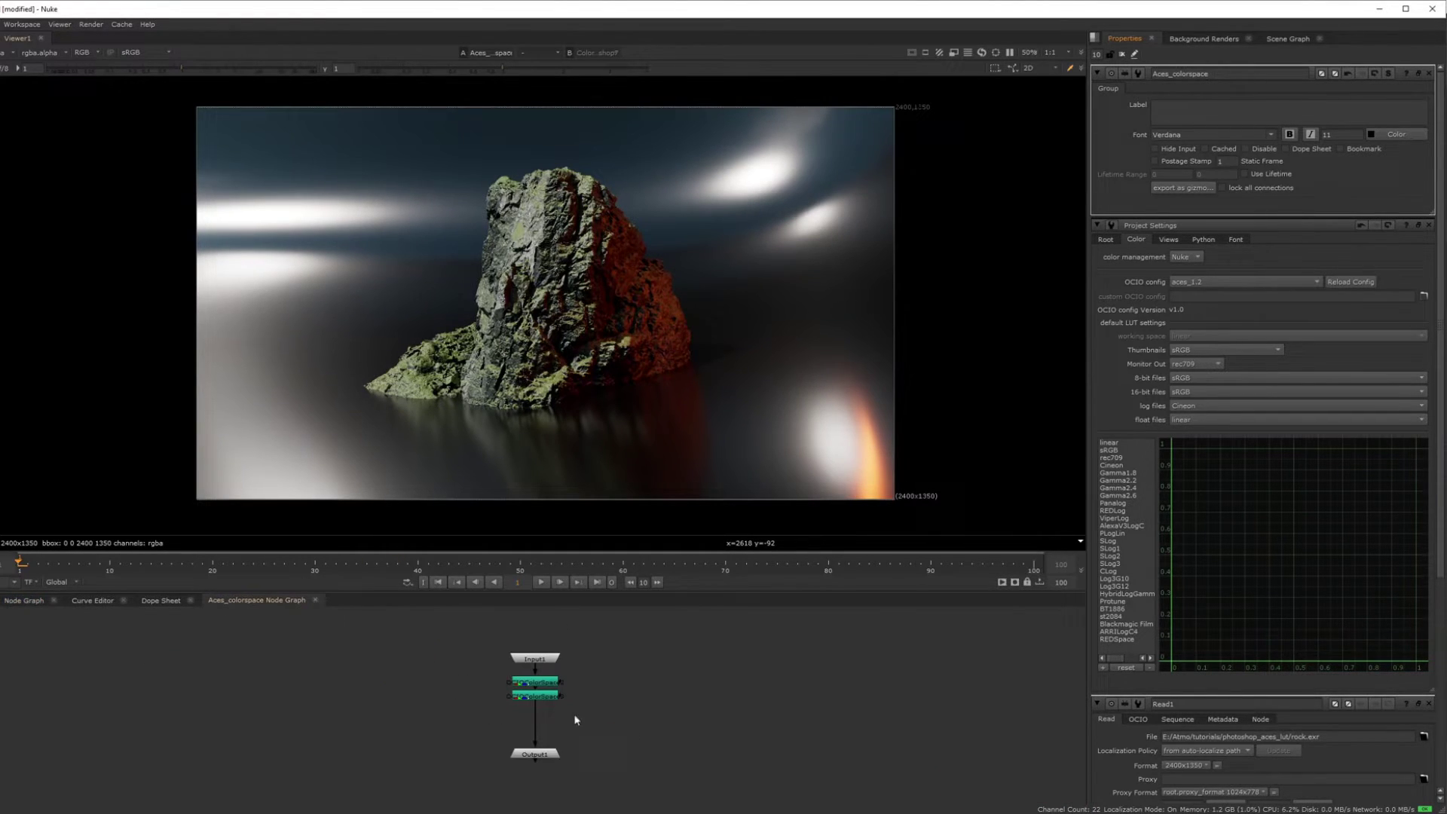
scroll(546, 683, up, 4)
drag(547, 709, 544, 744)
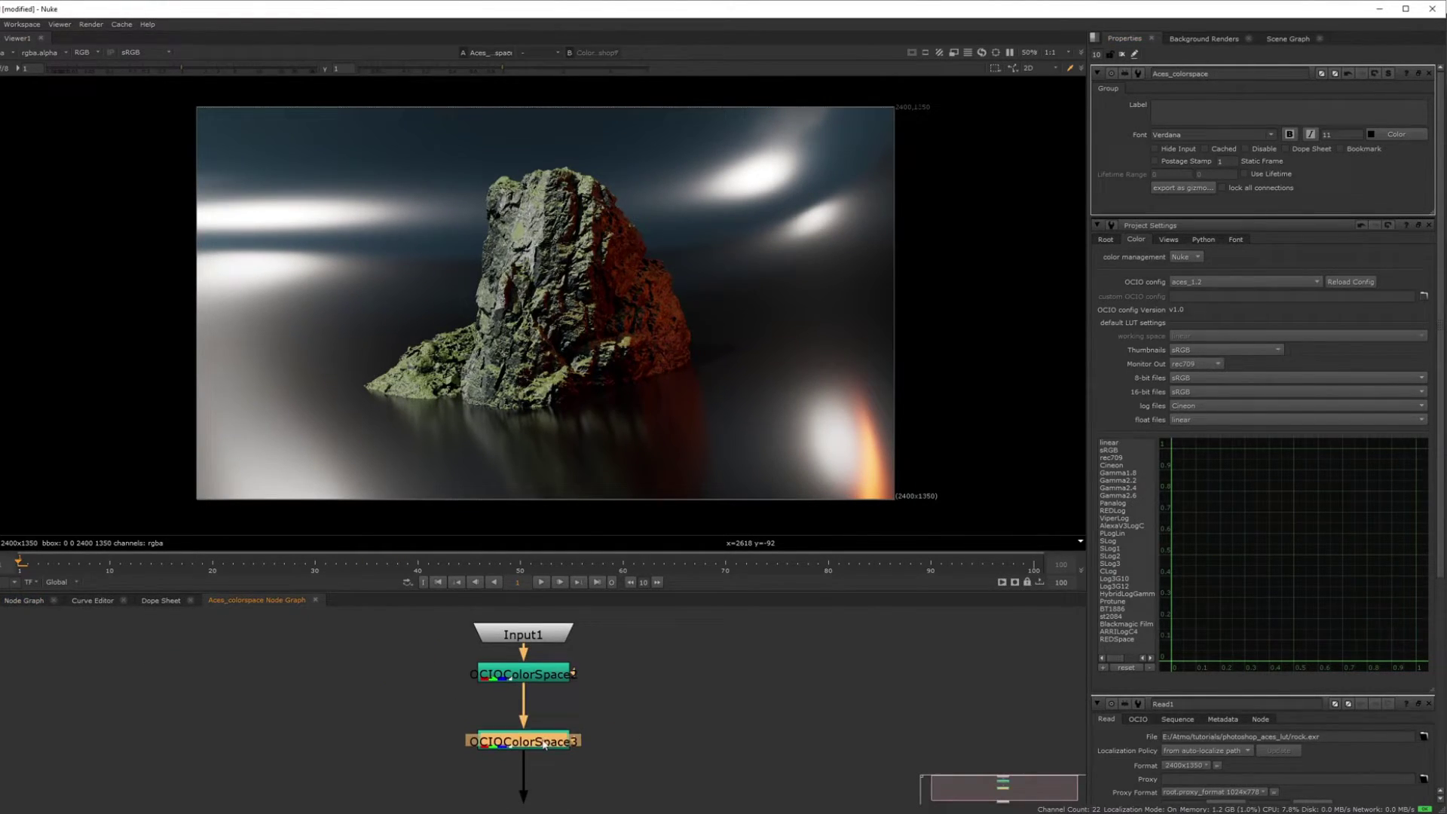
drag(613, 655, 326, 784)
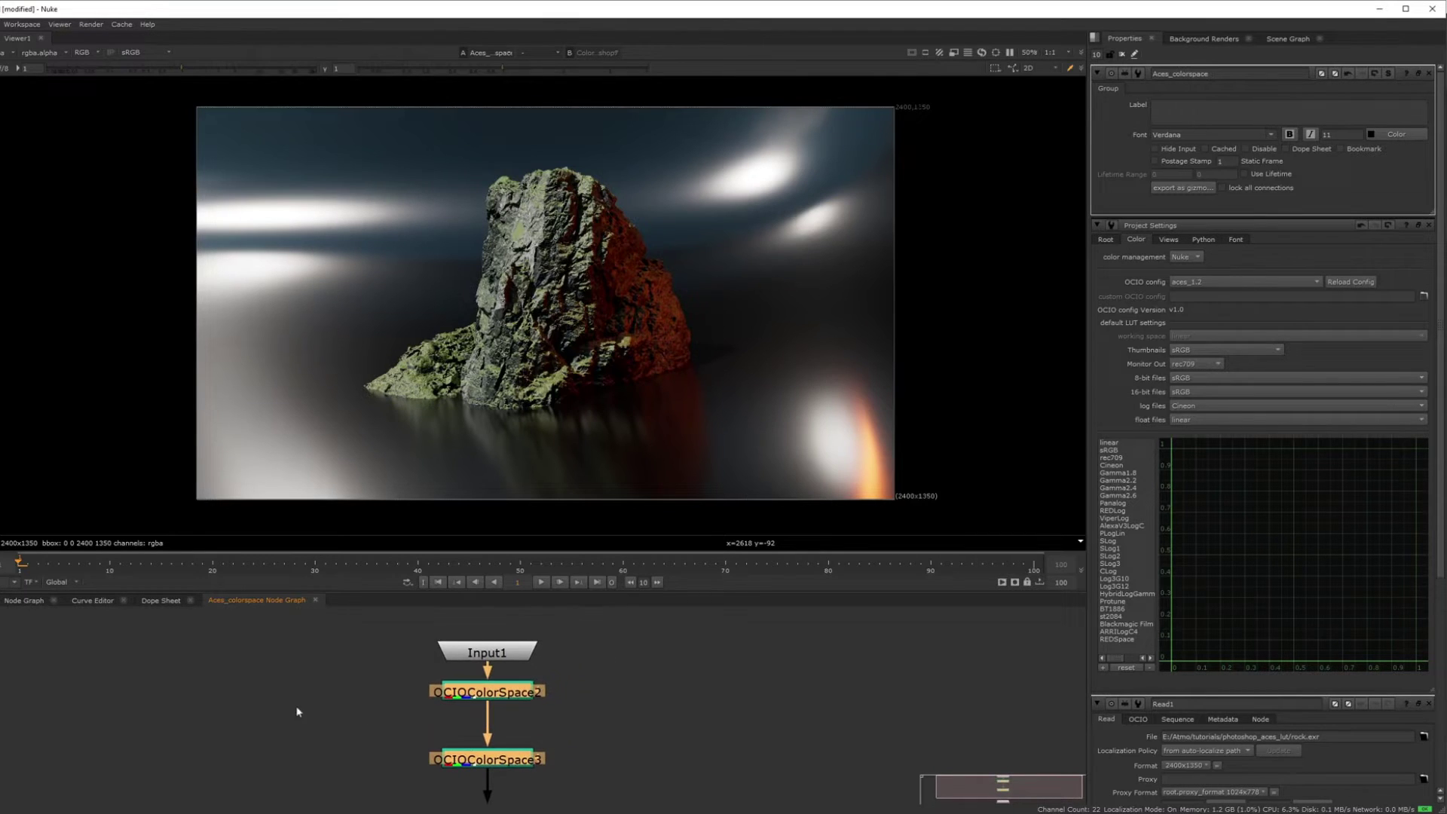
click(23, 601)
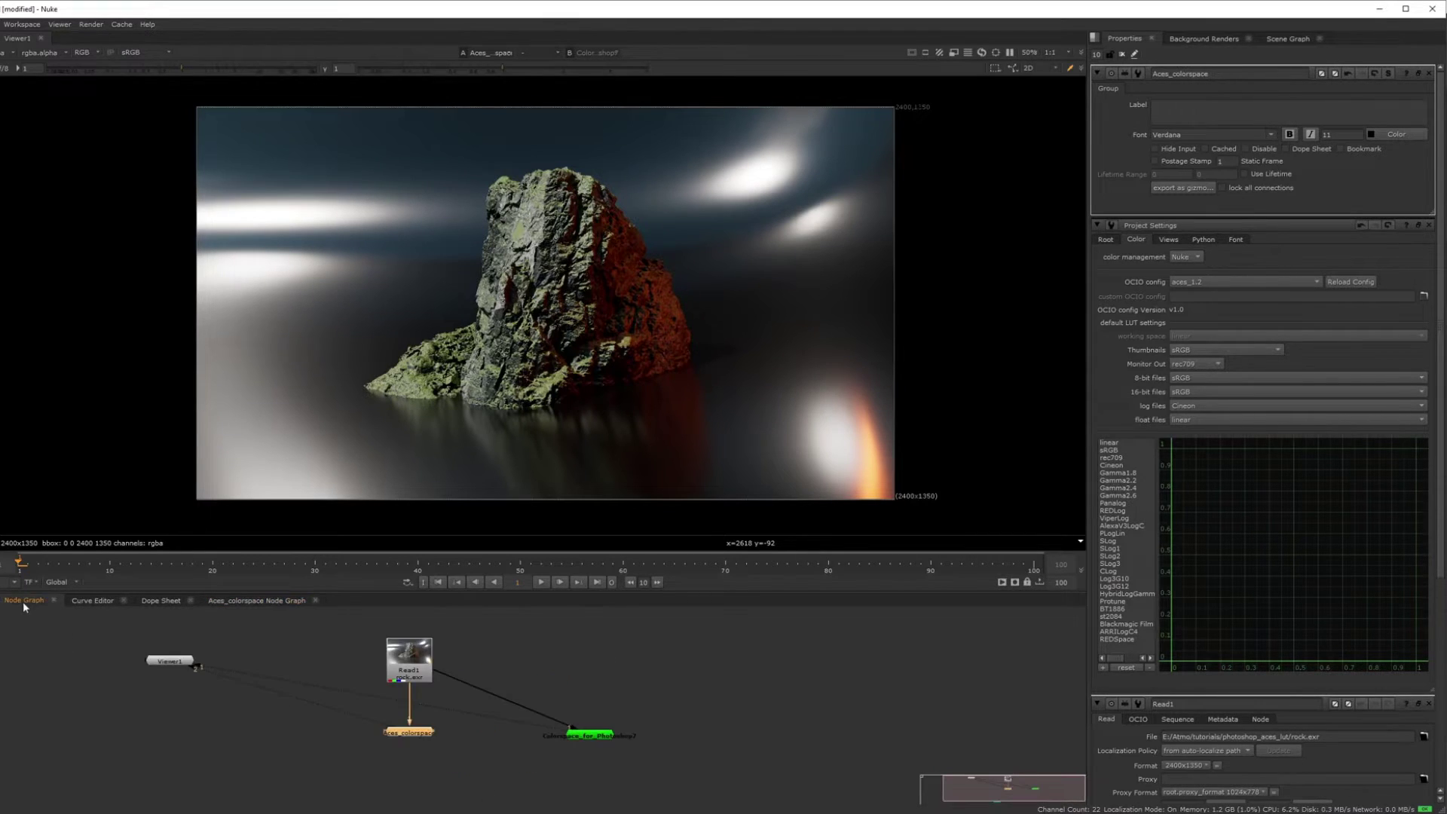
Delete the pasted Colorspace_for_Photoshop node and show the Aces_colorspace group in the viewer
drag(412, 738, 412, 733)
drag(589, 735, 614, 690)
key(Delete)
click(413, 729)
key(1)
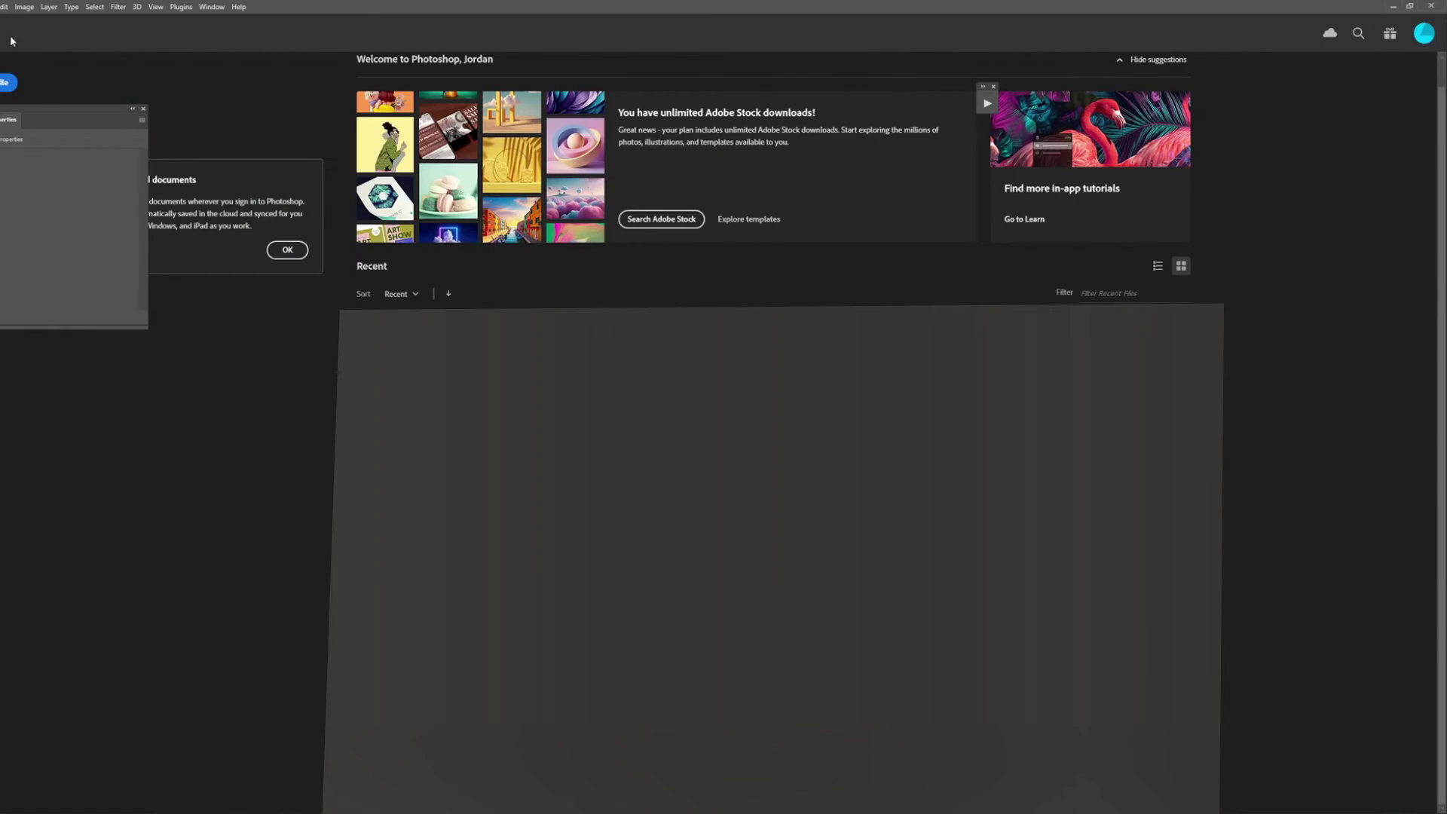
Switch to Photoshop with the EXR rock render open and add a Color Lookup adjustment layer above it
click(3, 7)
click(10, 30)
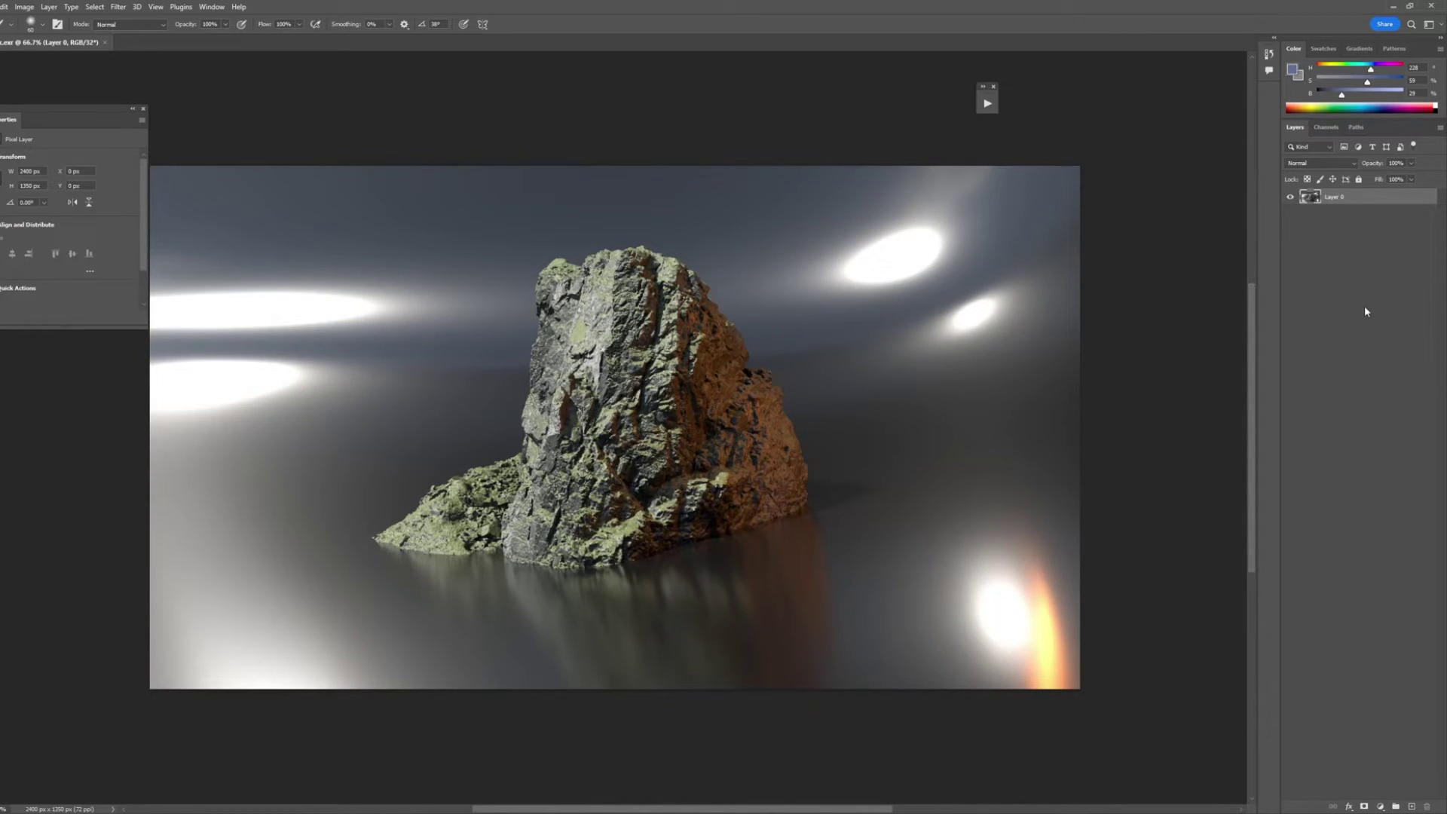
click(1381, 807)
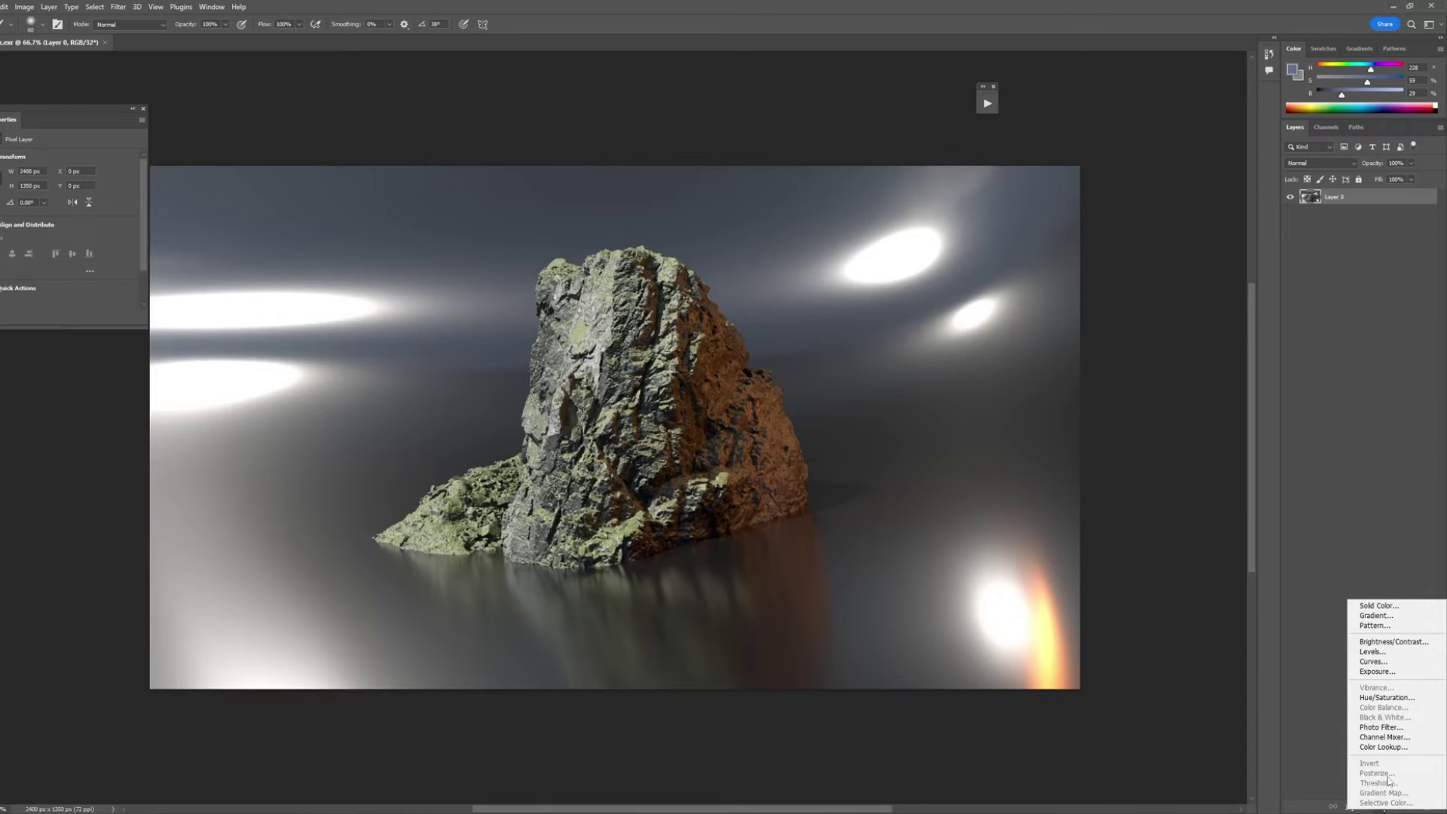
click(1389, 749)
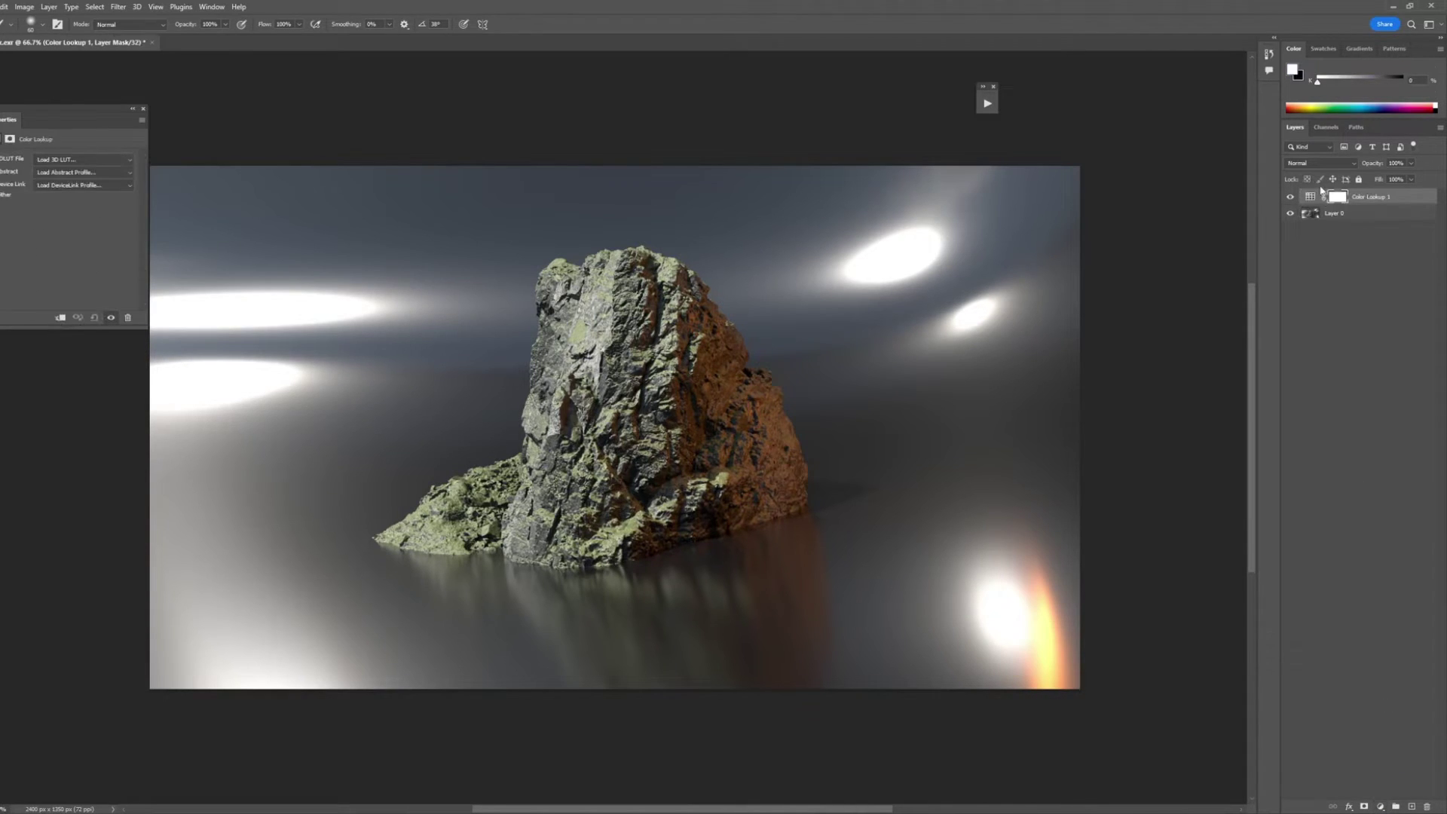
Start loading a 3D LUT for the Color Lookup adjustment and restrict the file type to Cinespace 3DLUT (*.CSP)
click(55, 163)
click(57, 121)
drag(56, 121, 440, 121)
click(467, 160)
click(452, 169)
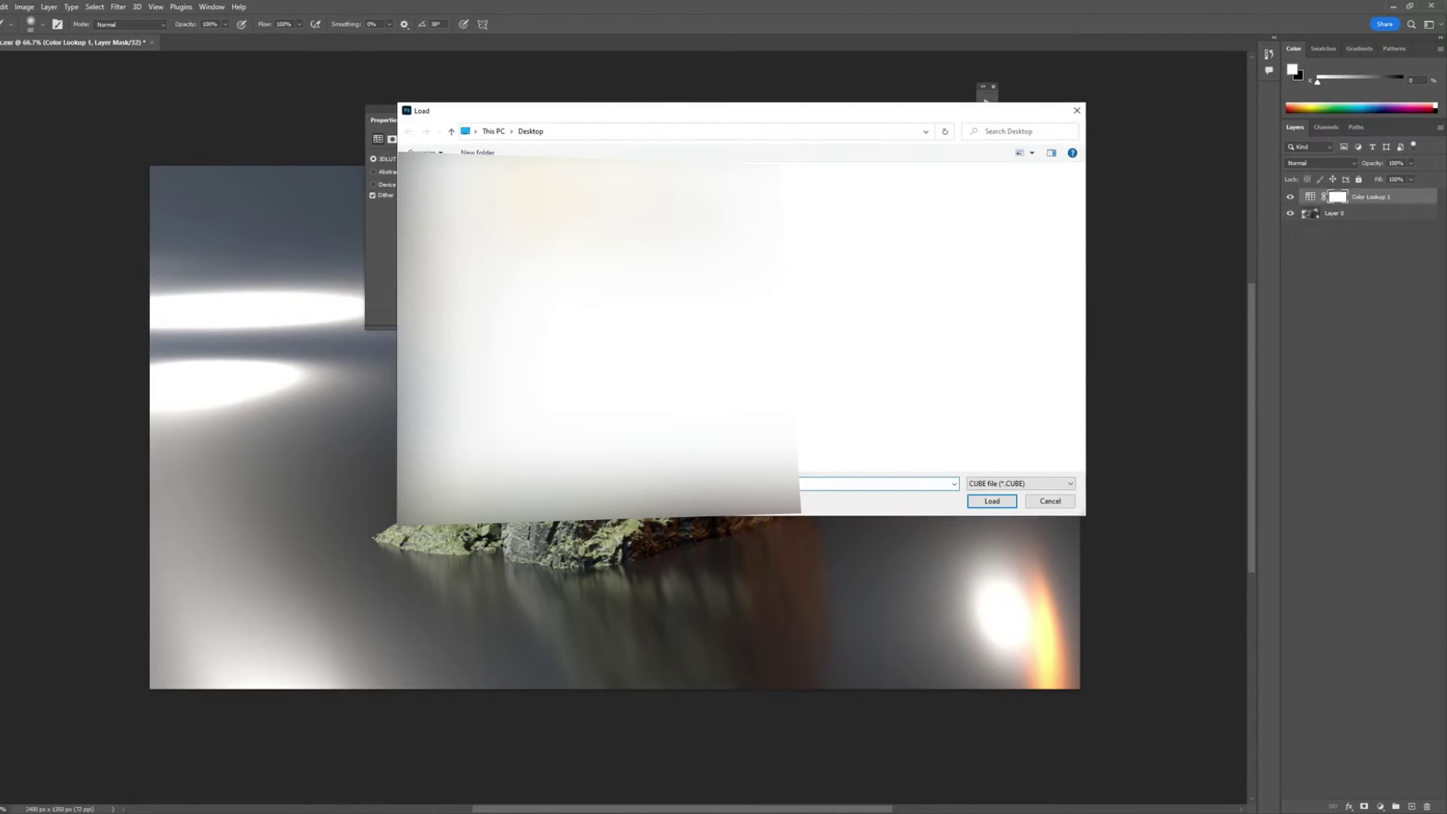
click(999, 486)
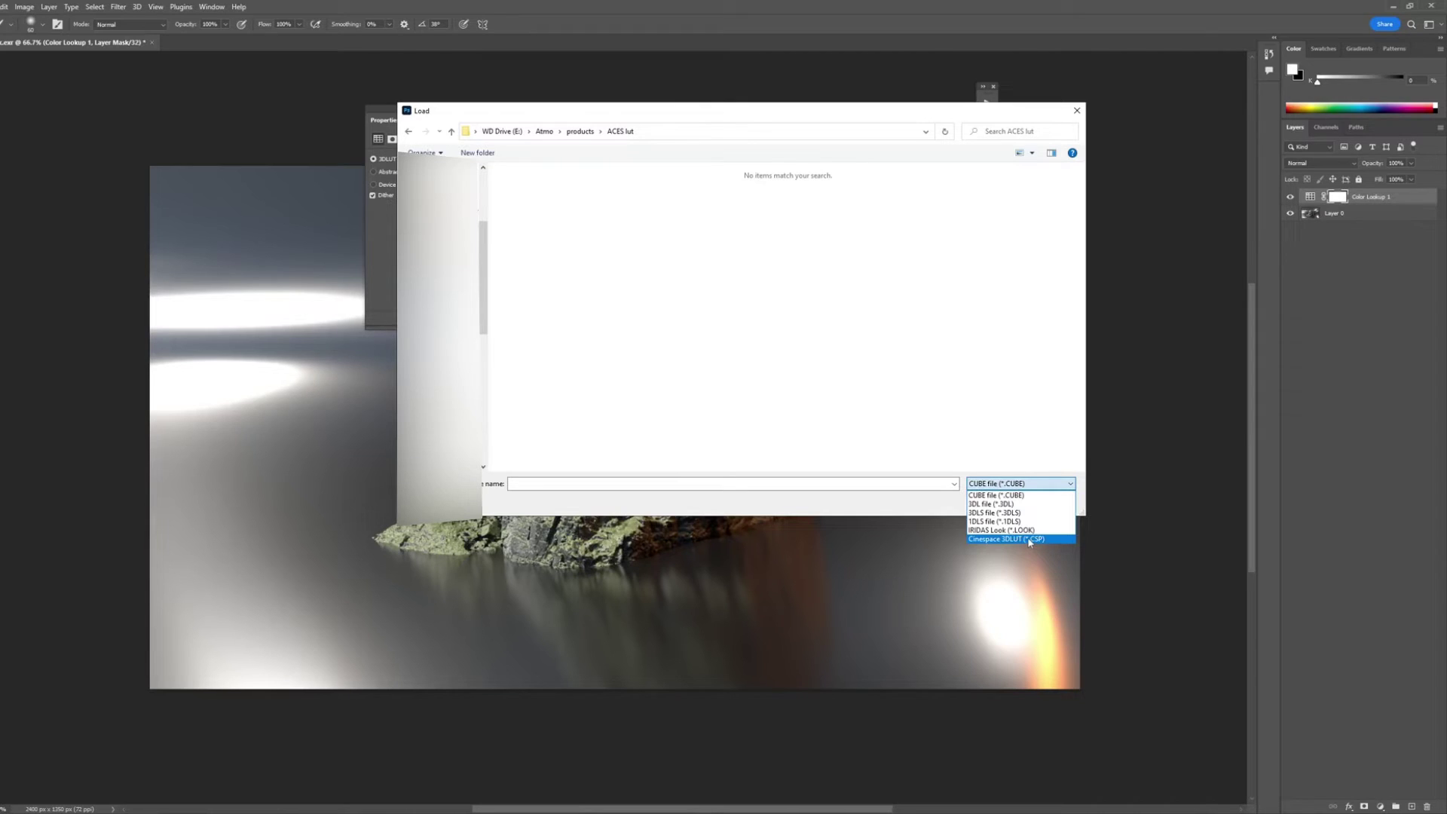
click(1029, 539)
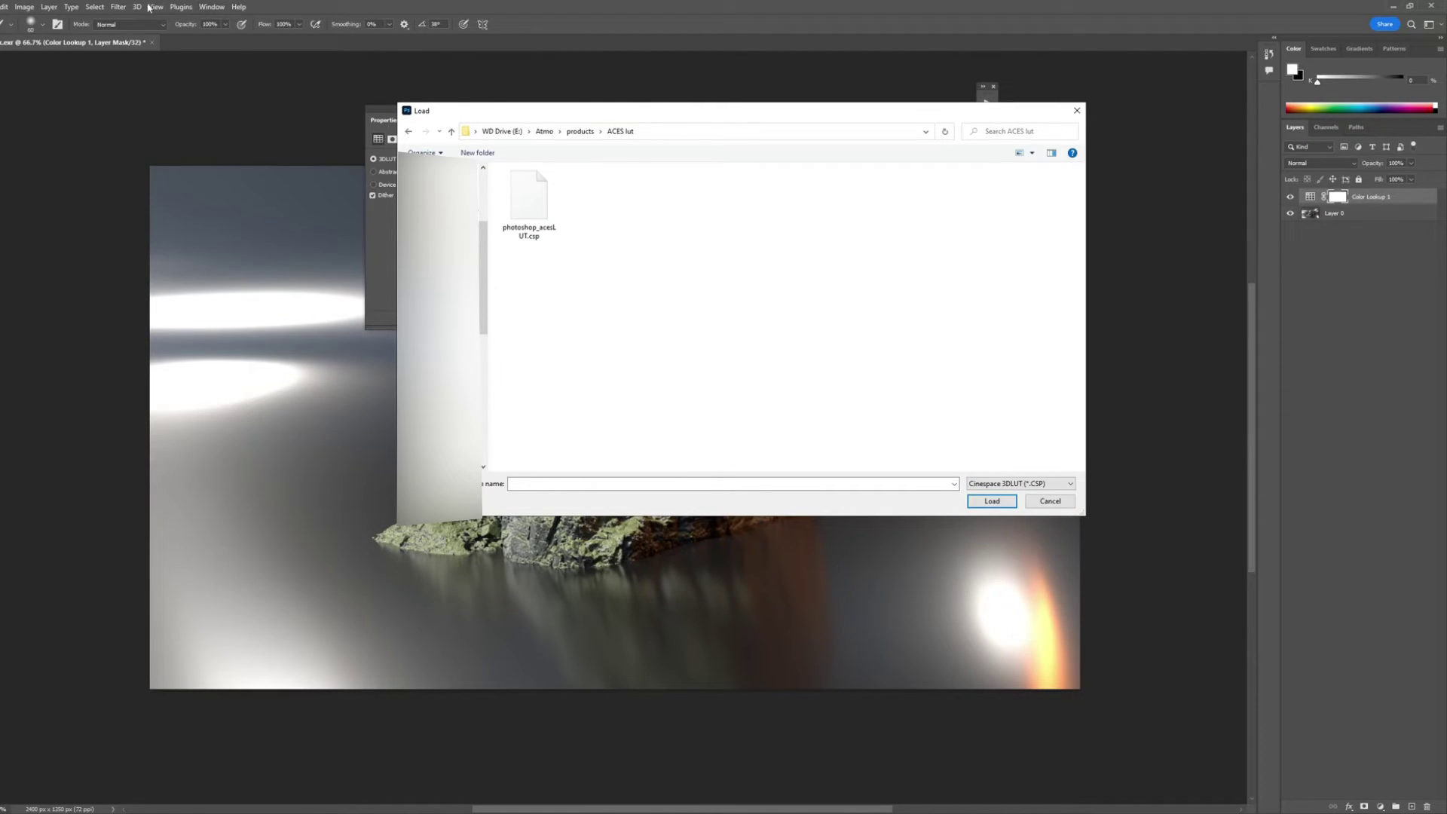
Load photoshop_acesLUT.csp as the 3D LUT and compare the result with the Arnold render in Maya
drag(637, 116, 515, 246)
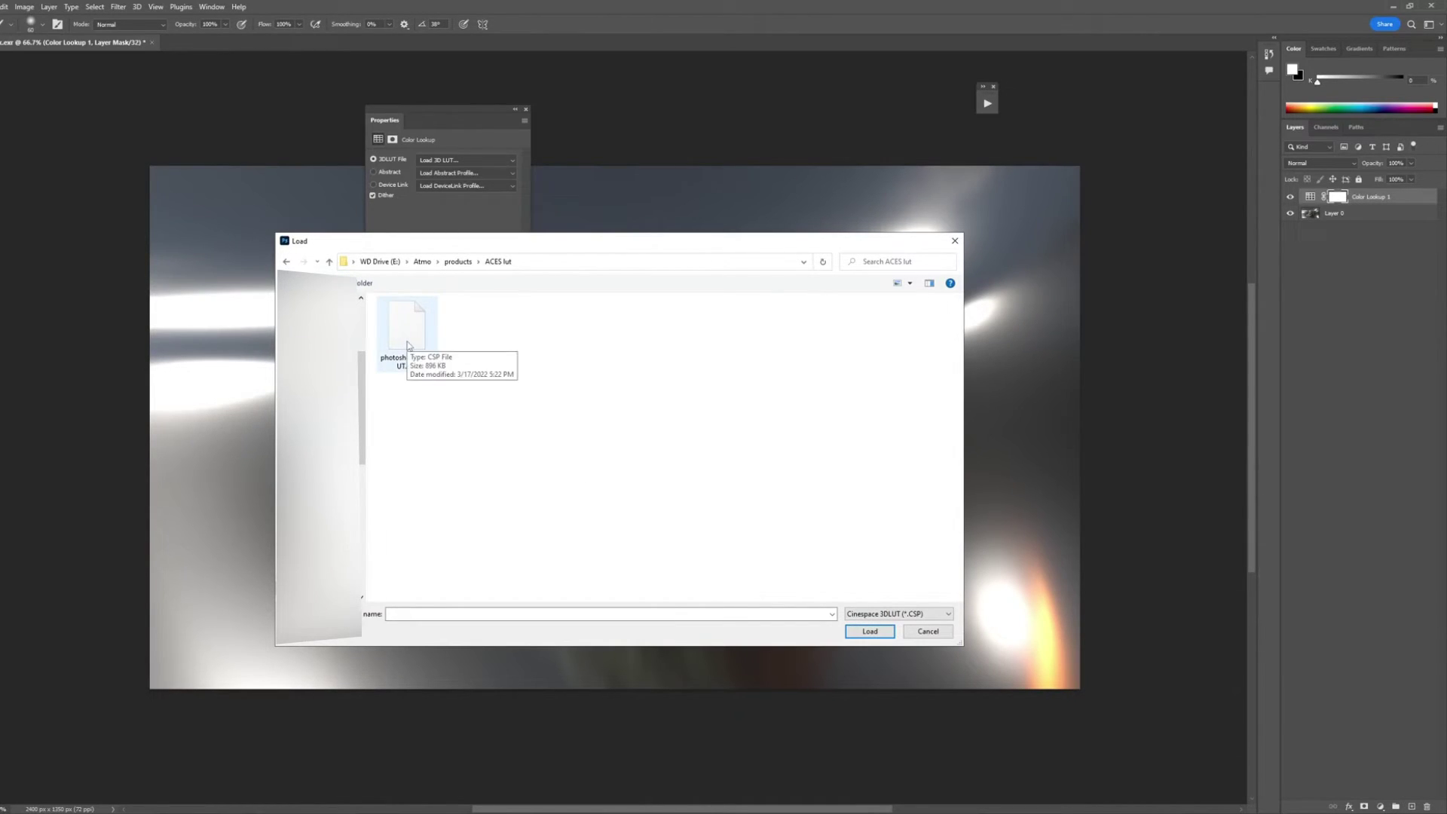
click(913, 614)
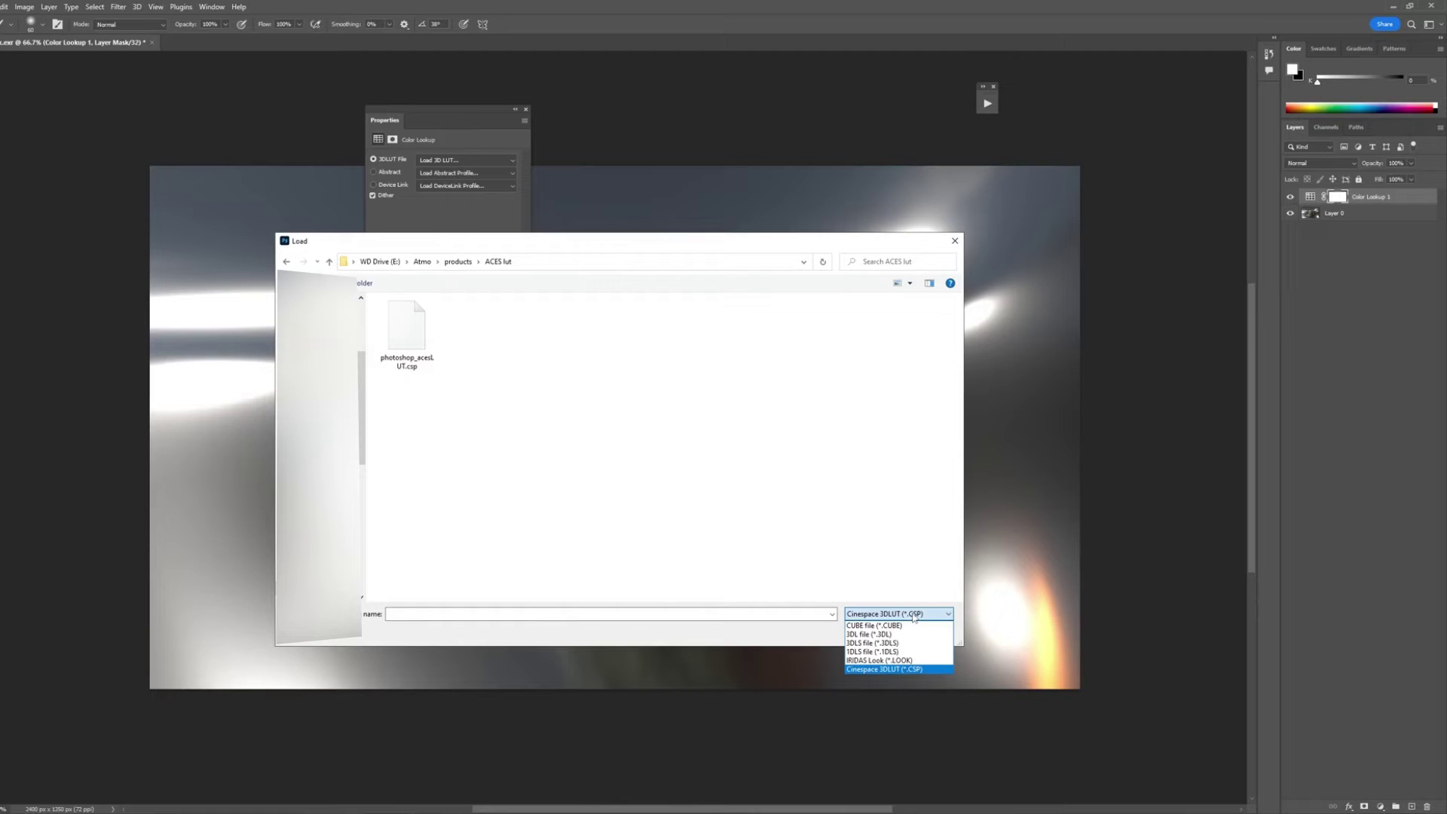
click(695, 482)
double_click(404, 337)
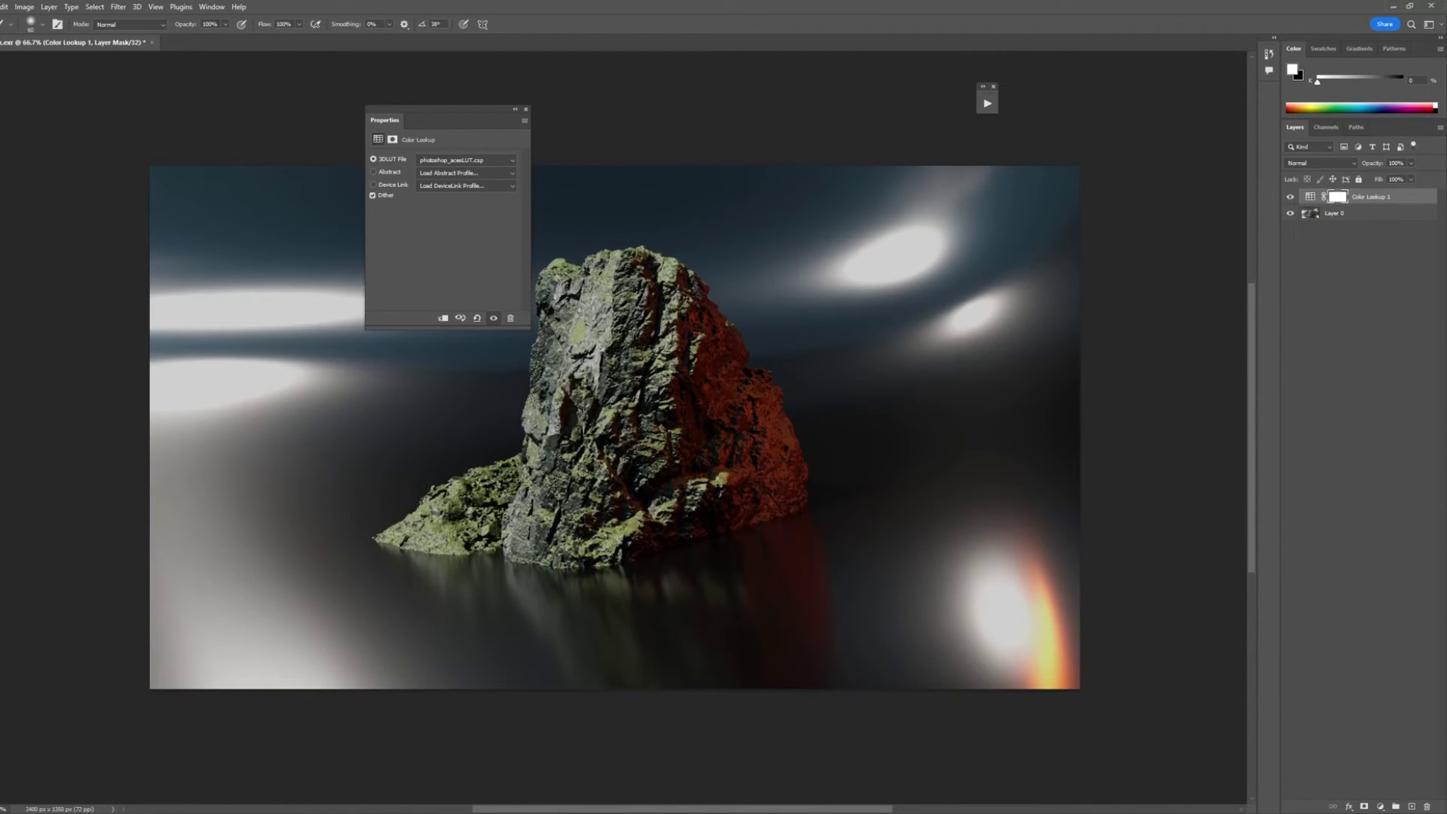
mouse_move(568, 812)
click(626, 782)
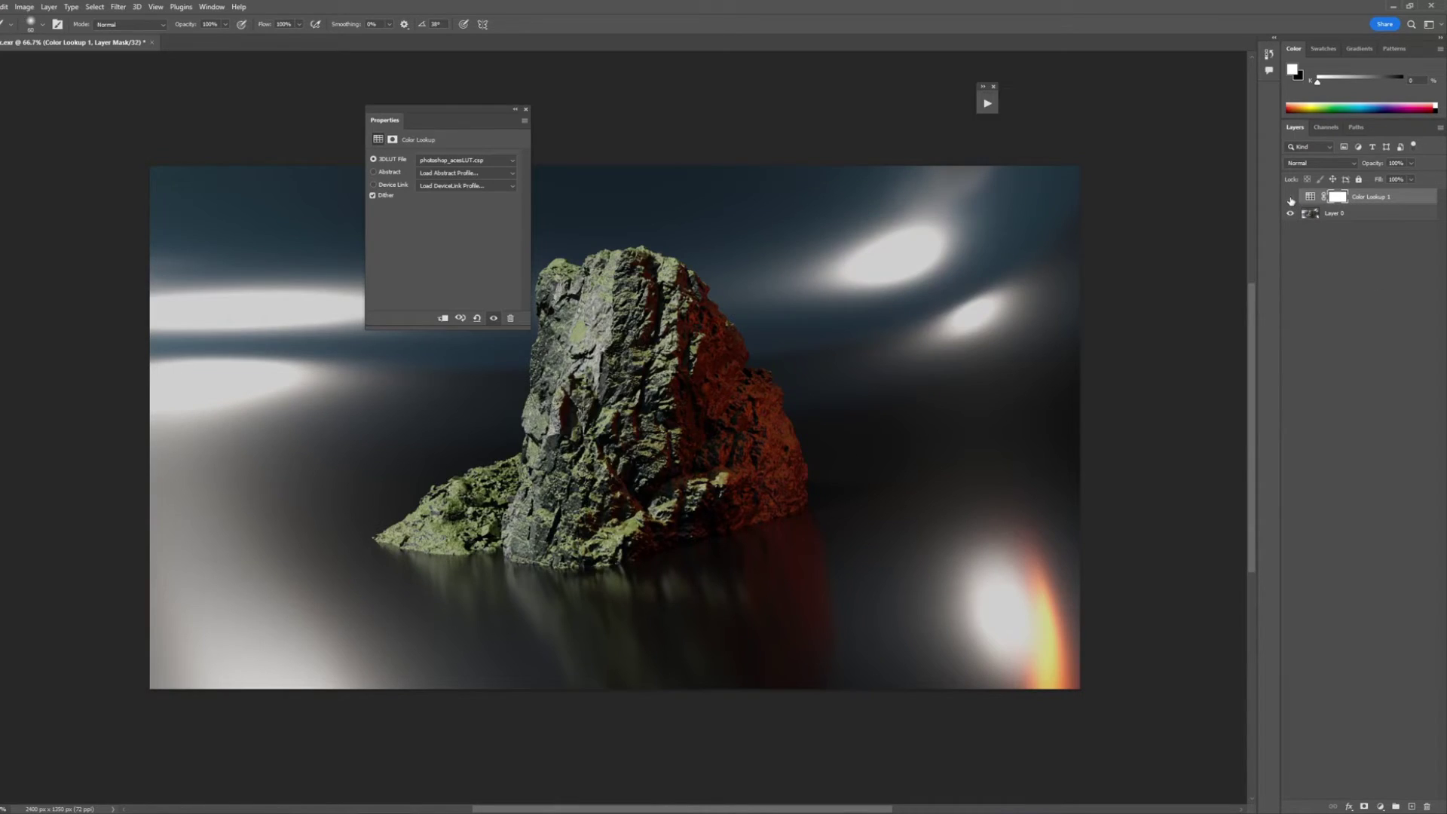
Add a new layer between the render and the Color Lookup, and paint a test stroke in a color sampled from the rock's red side
click(1368, 214)
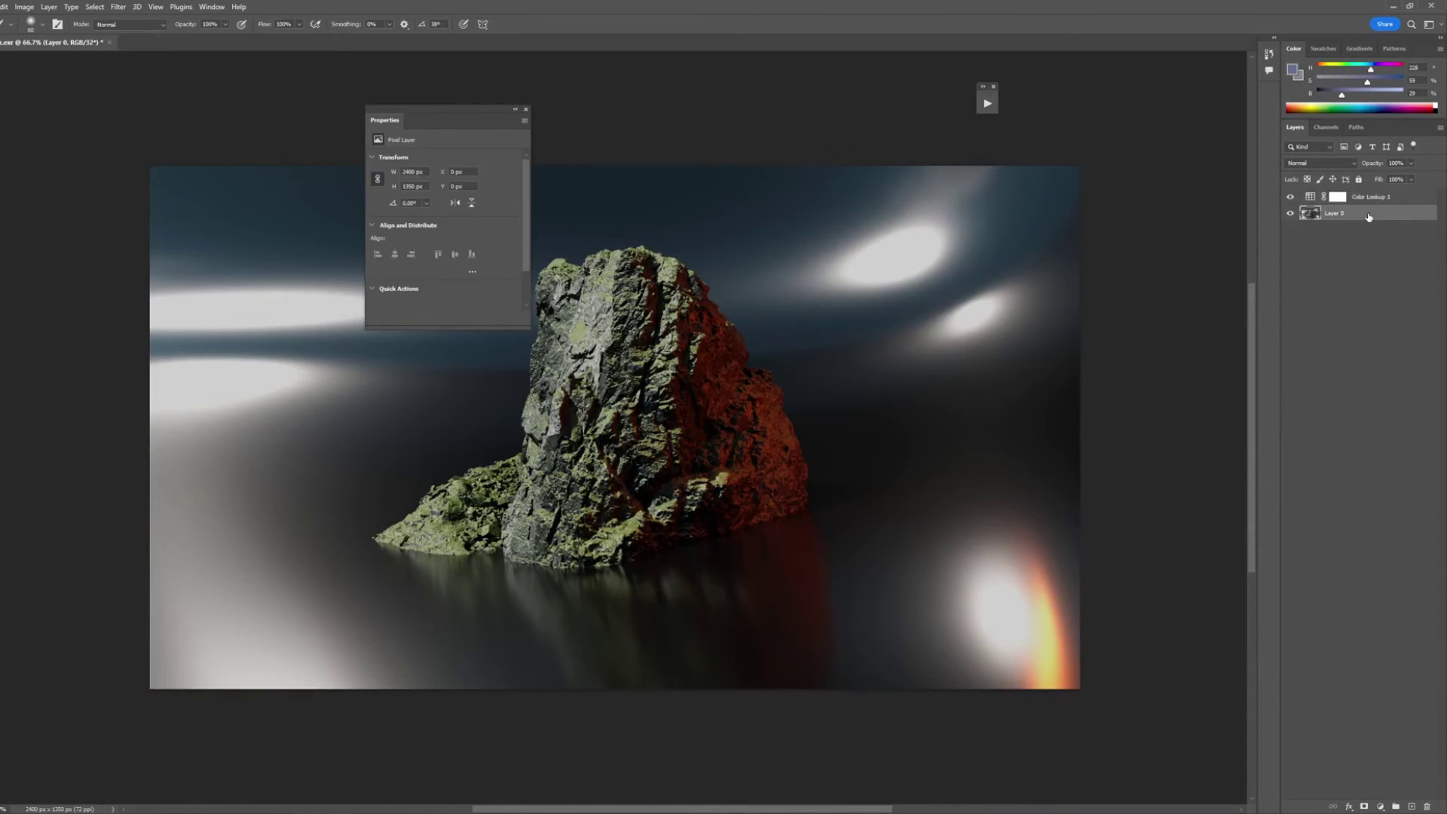
click(1411, 807)
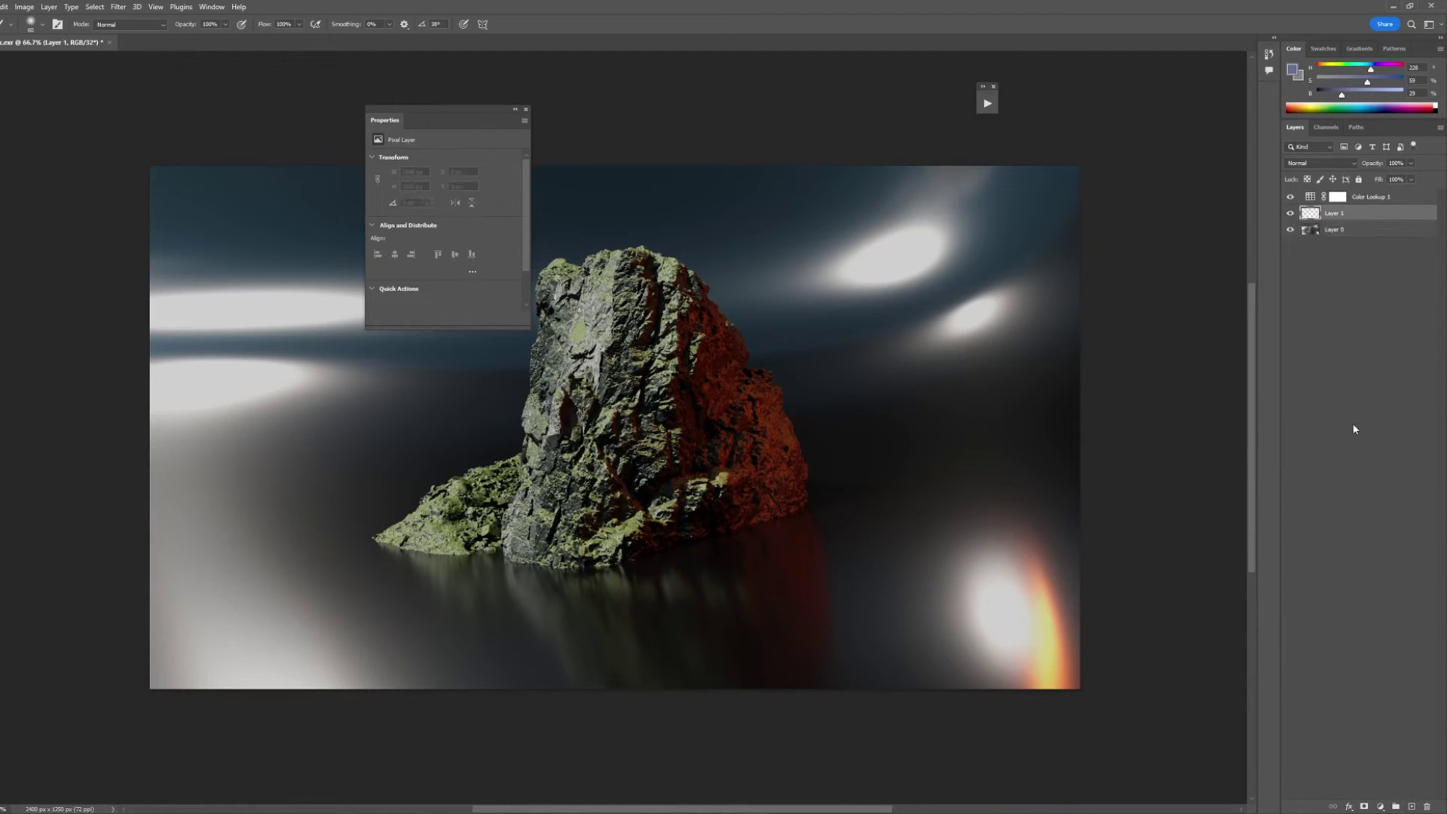
alt+click(724, 366)
mouse_move(785, 365)
mouse_down()
mouse_move(788, 334)
mouse_move(824, 361)
mouse_move(895, 318)
mouse_up()
Toggle the Color Lookup layer off and on to check the painted color, and delete the test layer
click(1290, 197)
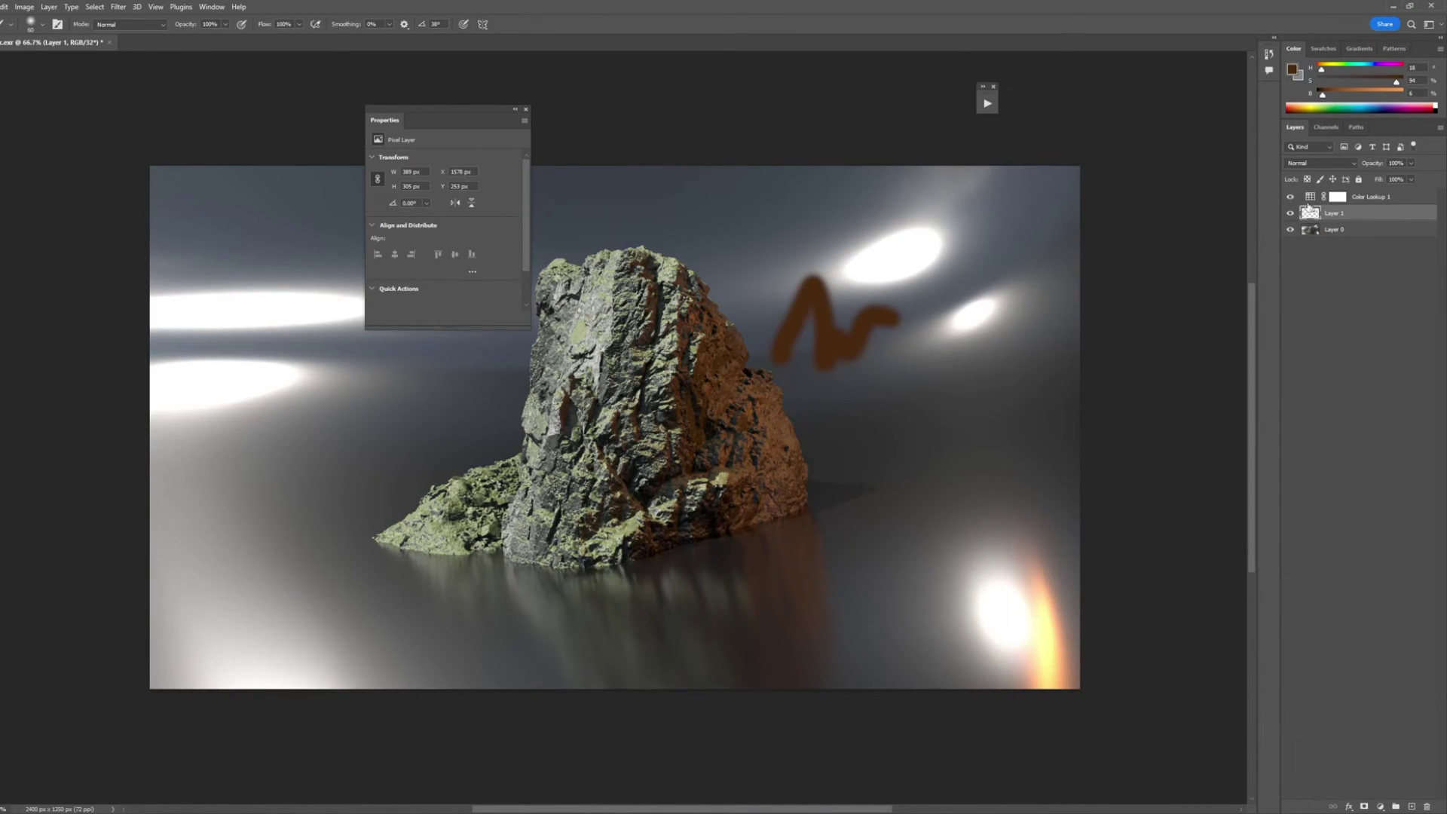
click(1290, 196)
drag(1393, 214, 1426, 807)
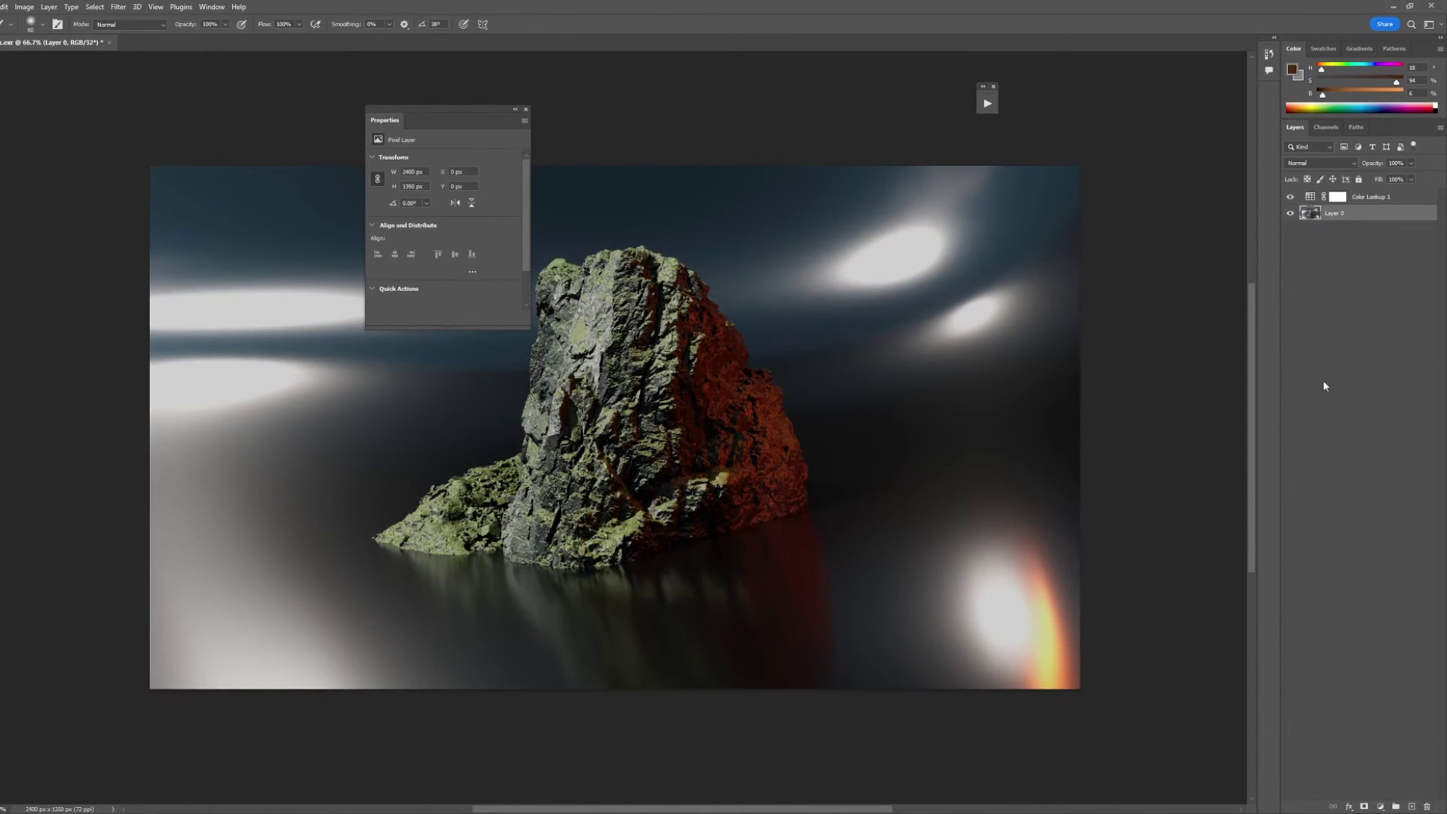
Merge the Color Lookup adjustment with the render layer
click(1357, 197)
shift+click(1326, 213)
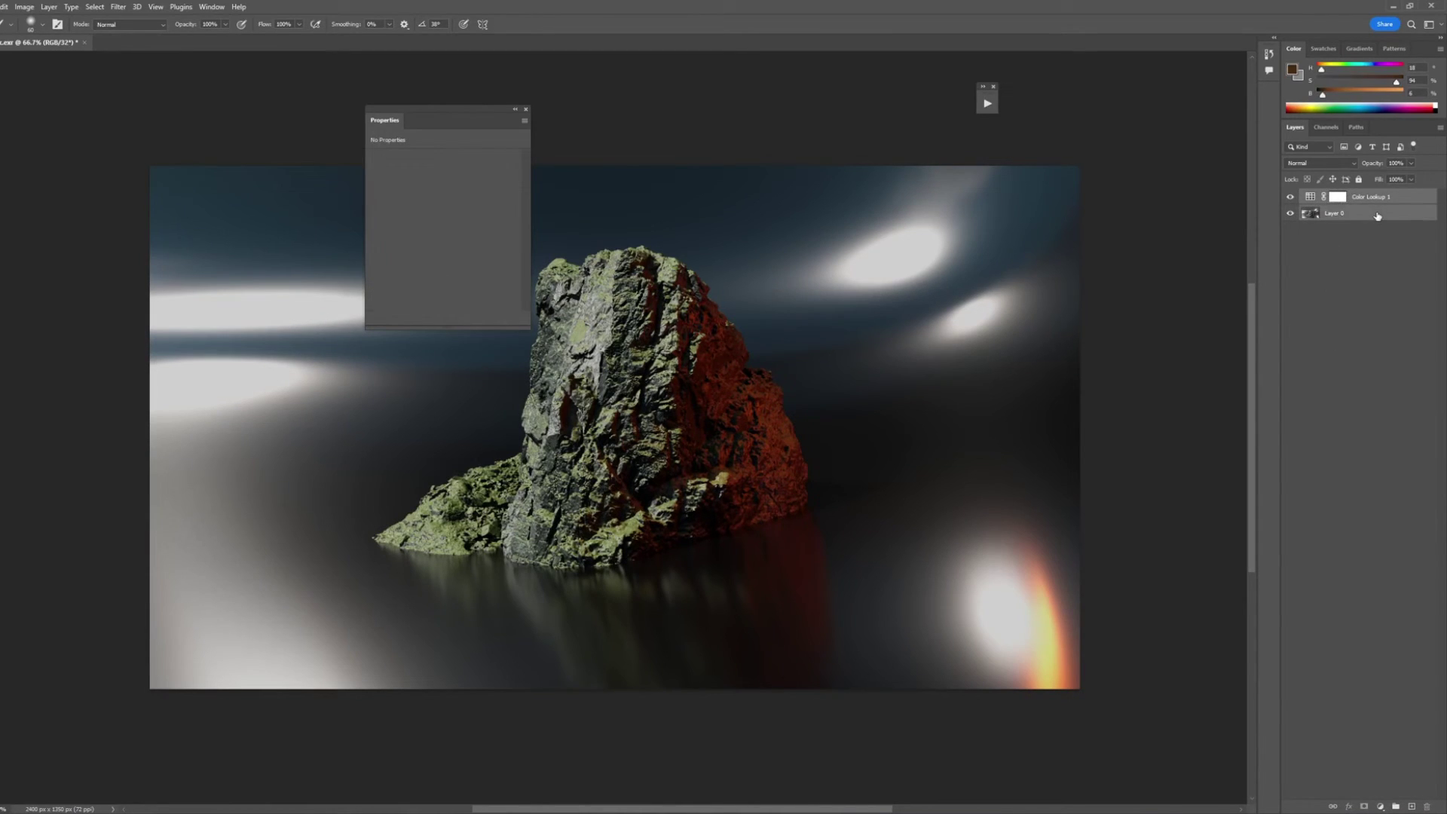
right_click(1321, 215)
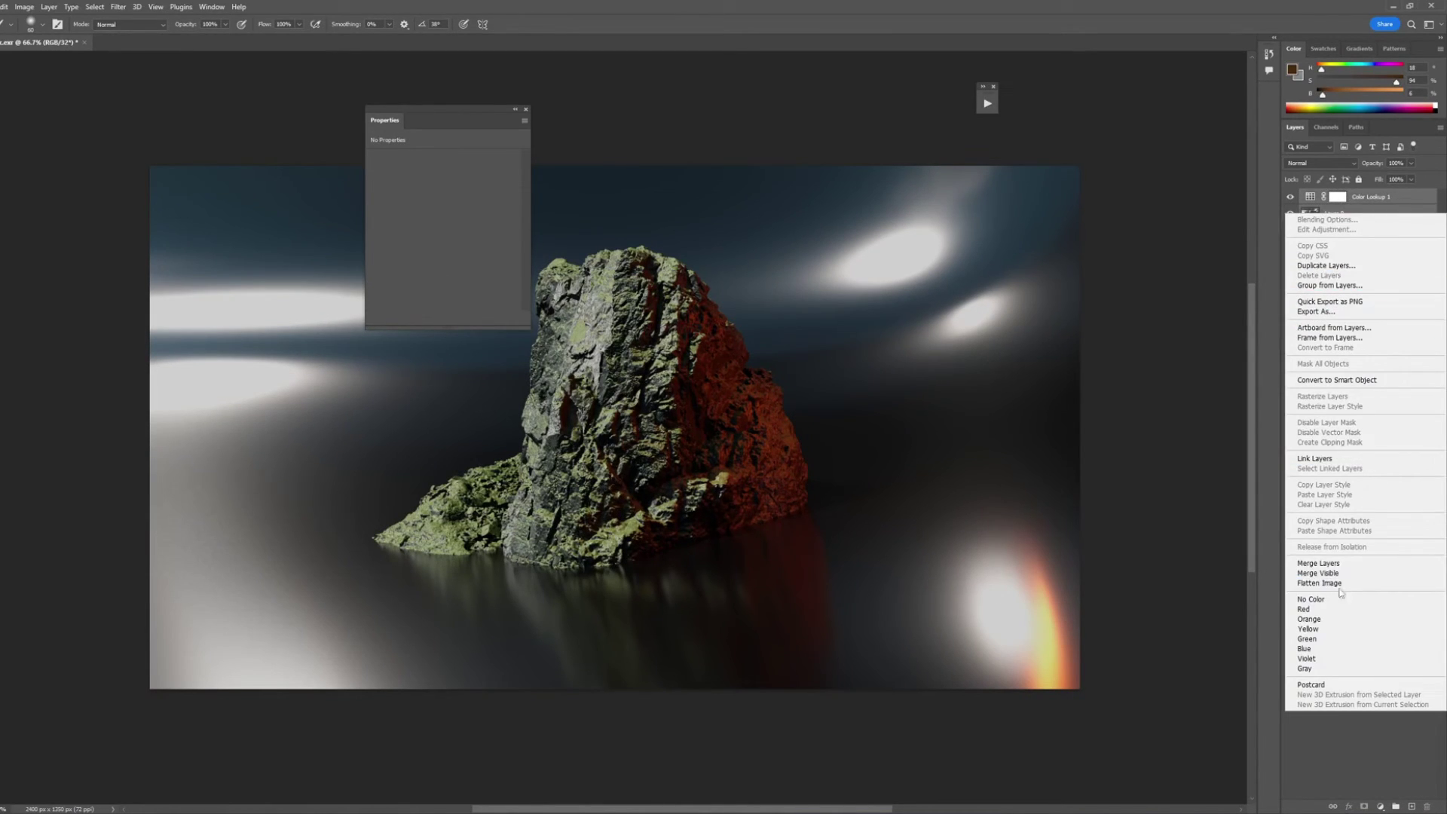
click(1320, 564)
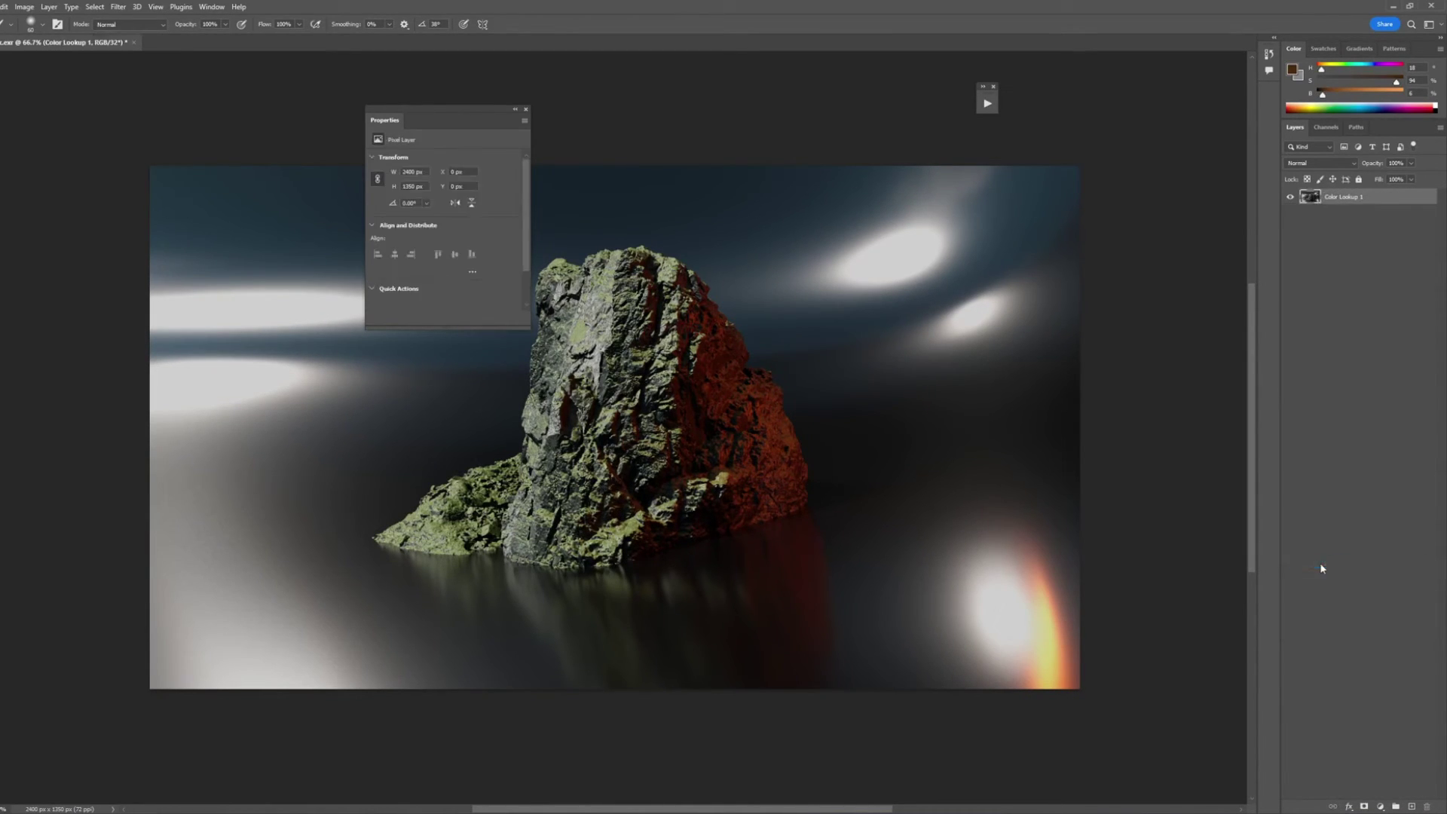
Convert the image to 8 Bits/Channel without merging
click(25, 7)
mouse_move(33, 24)
click(168, 115)
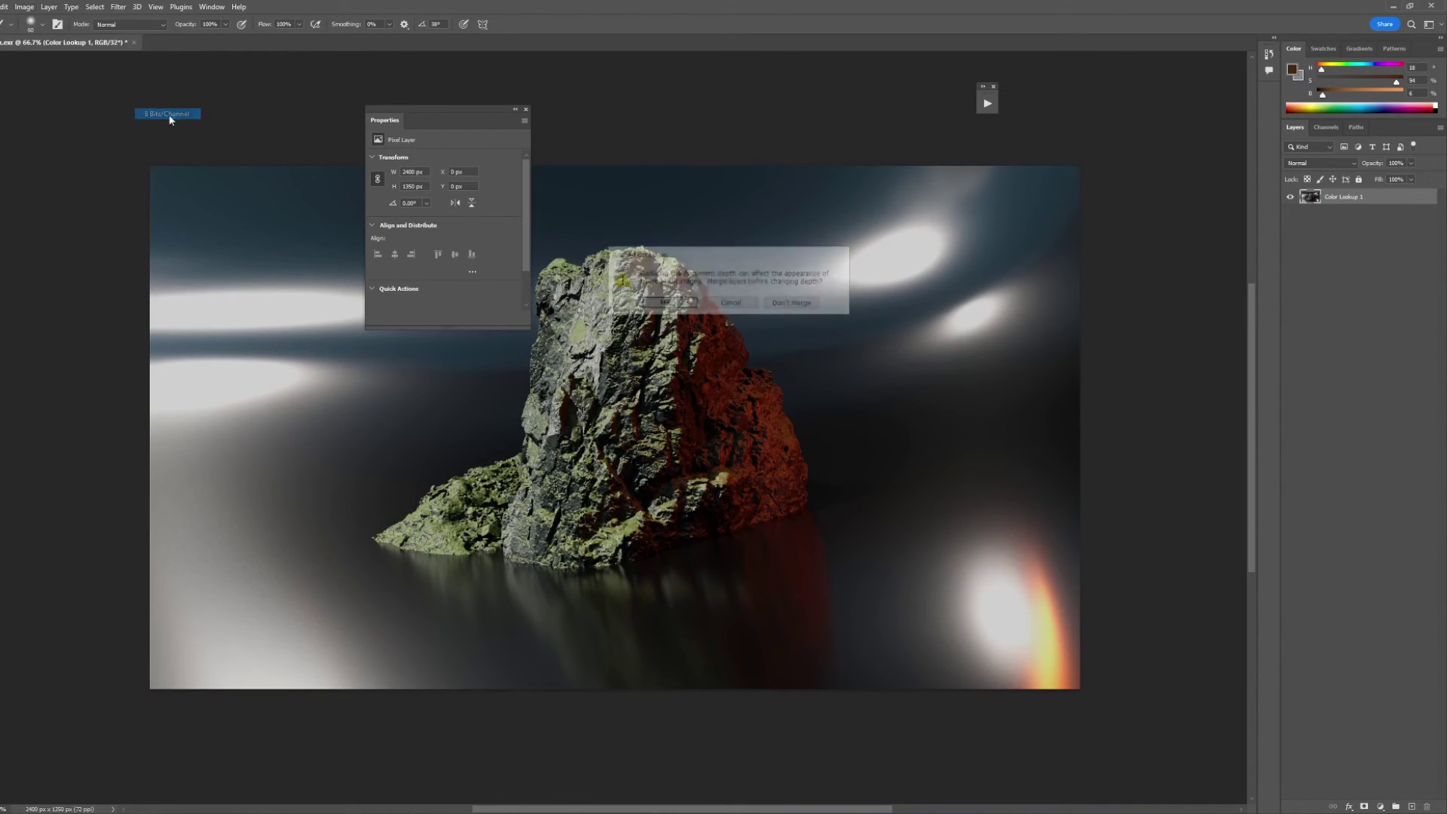
click(791, 302)
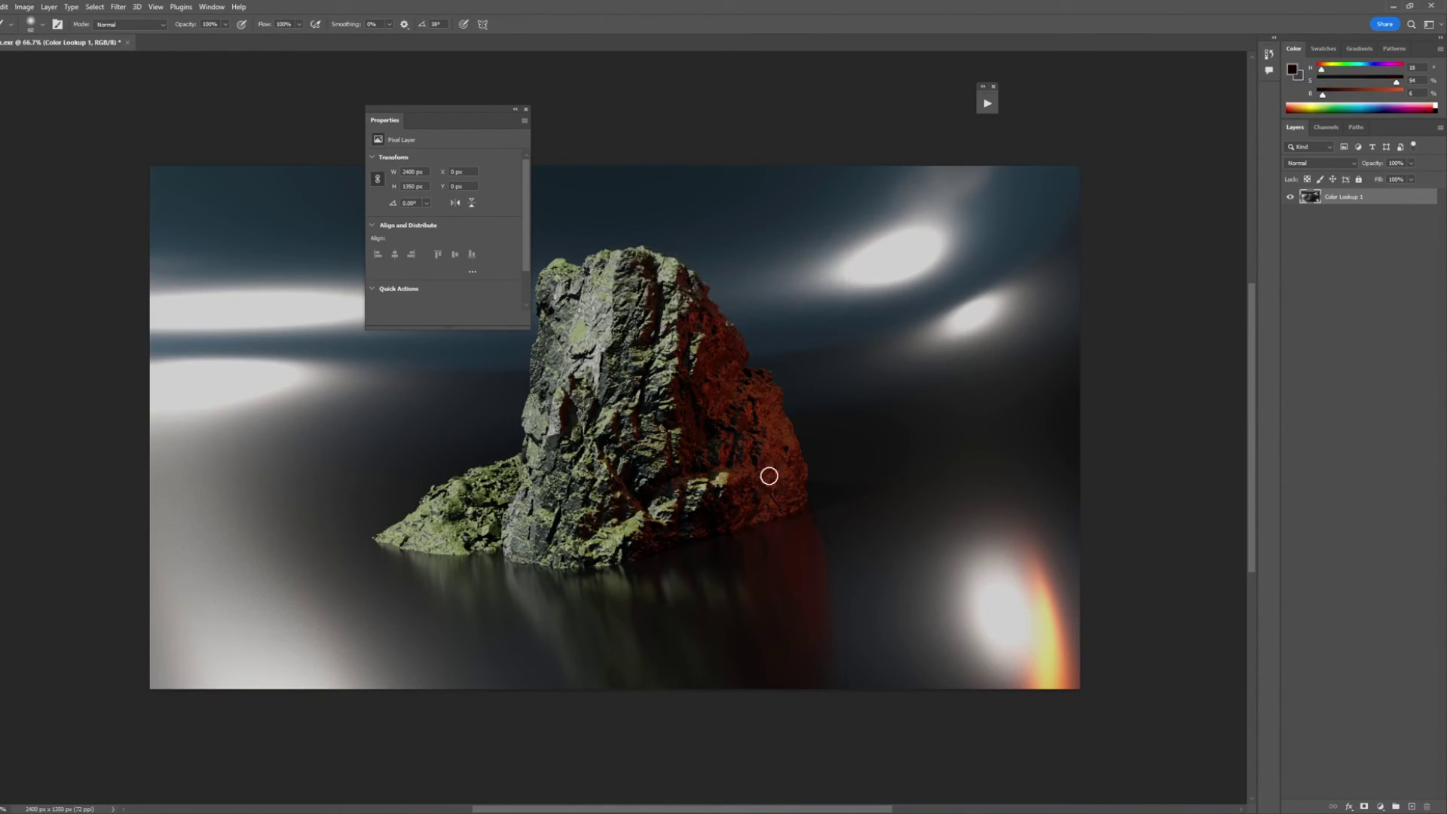
Add a new layer above the merged render, paint a test stroke in a color sampled from the rock's edge, and undo the stroke
click(1411, 805)
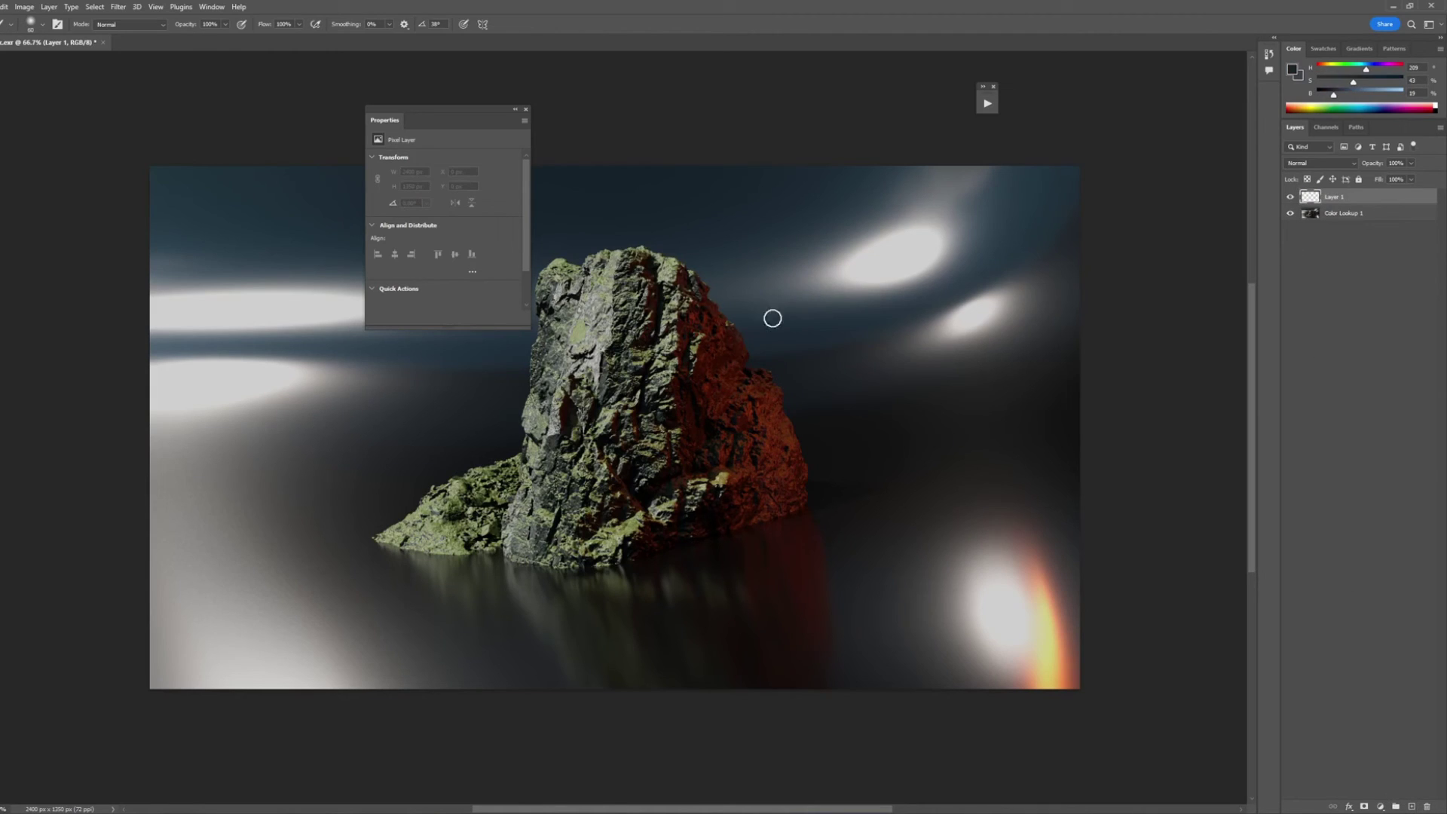
alt+click(746, 352)
drag(746, 352, 920, 284)
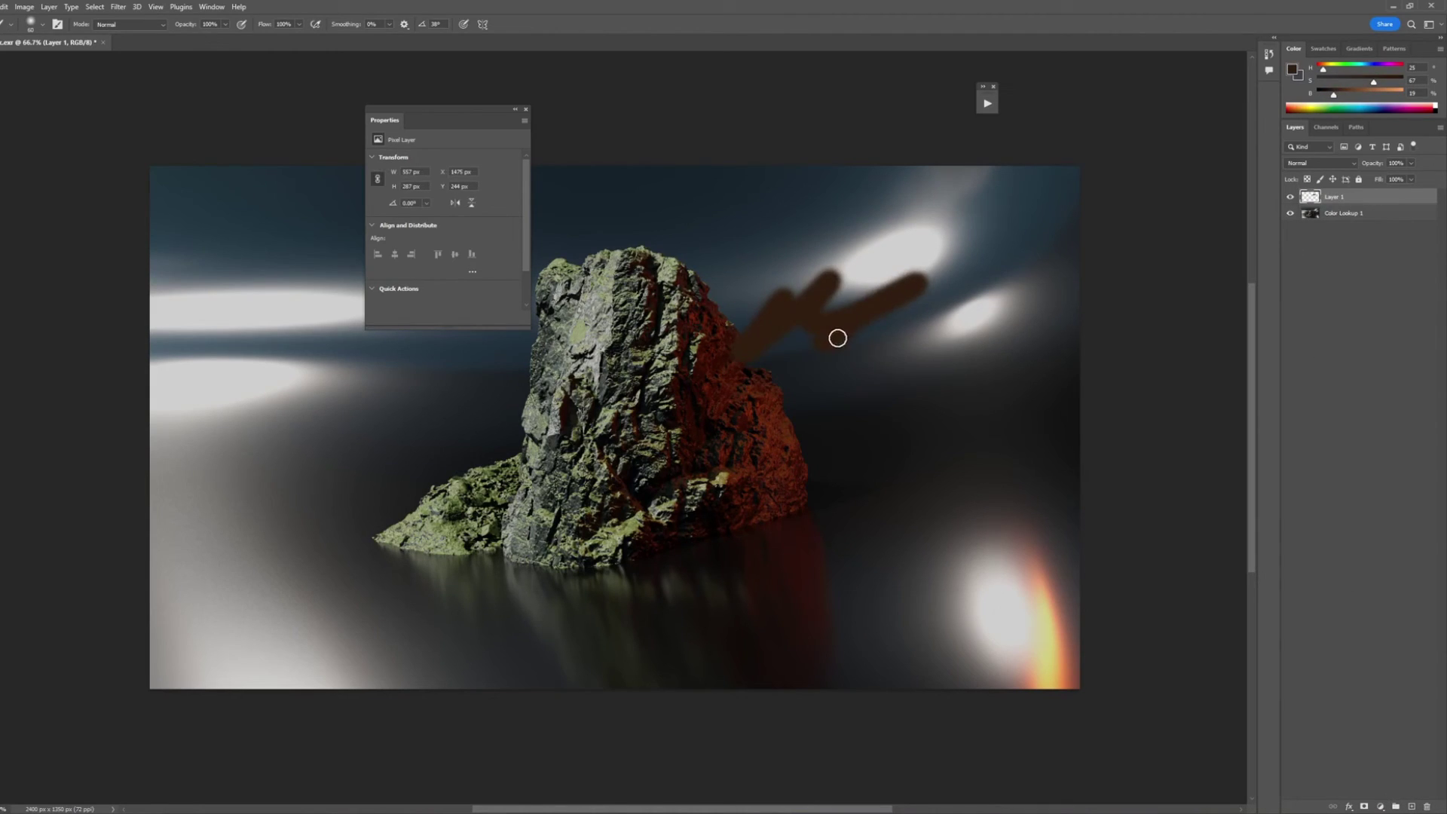
key(ctrl+z)
Paint and undo a second test stroke in a resampled red rock color, and delete the test layer
alt+click(739, 346)
mouse_move(739, 345)
mouse_down()
mouse_move(815, 298)
mouse_move(878, 309)
mouse_up()
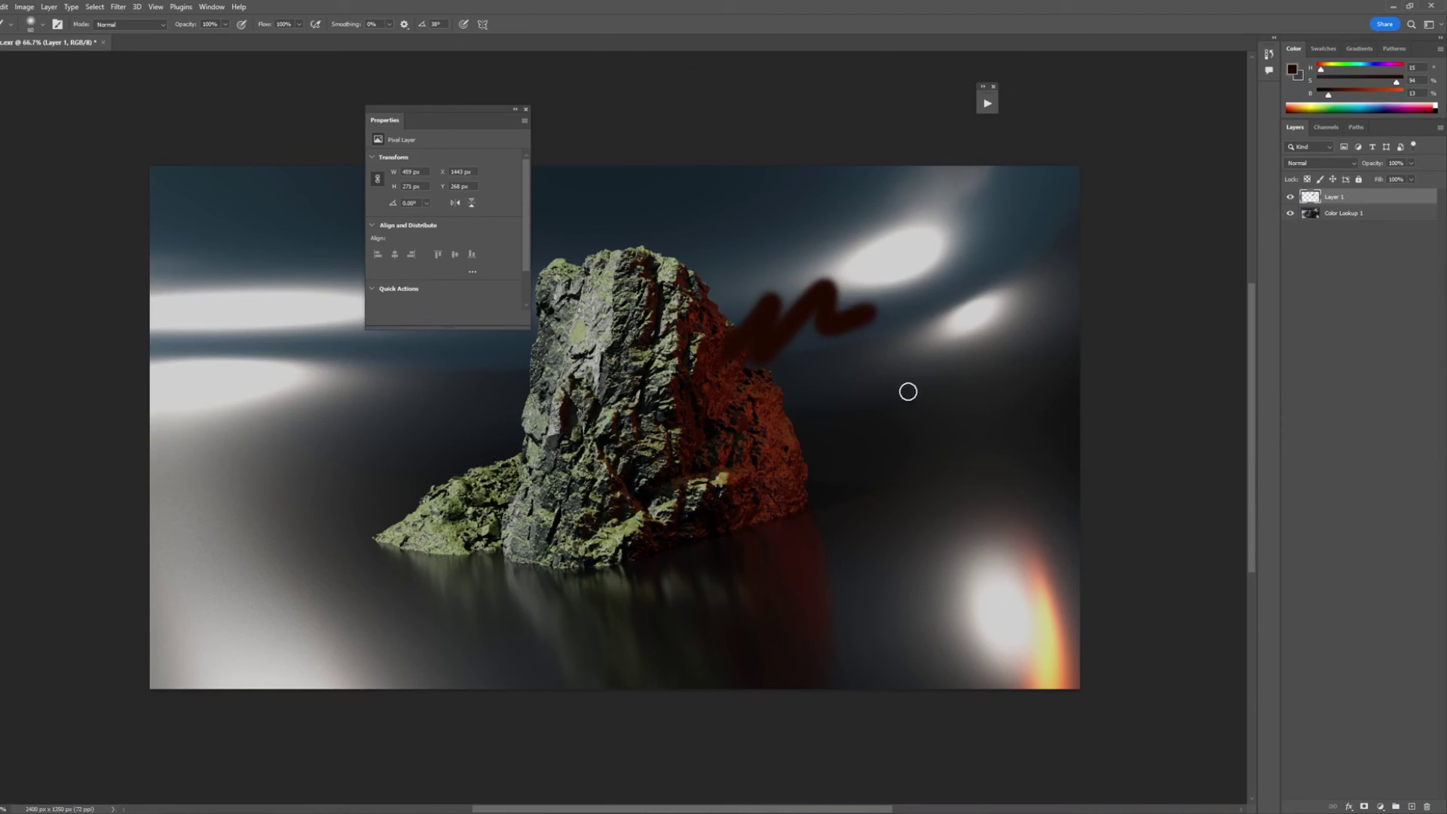
key(ctrl+z)
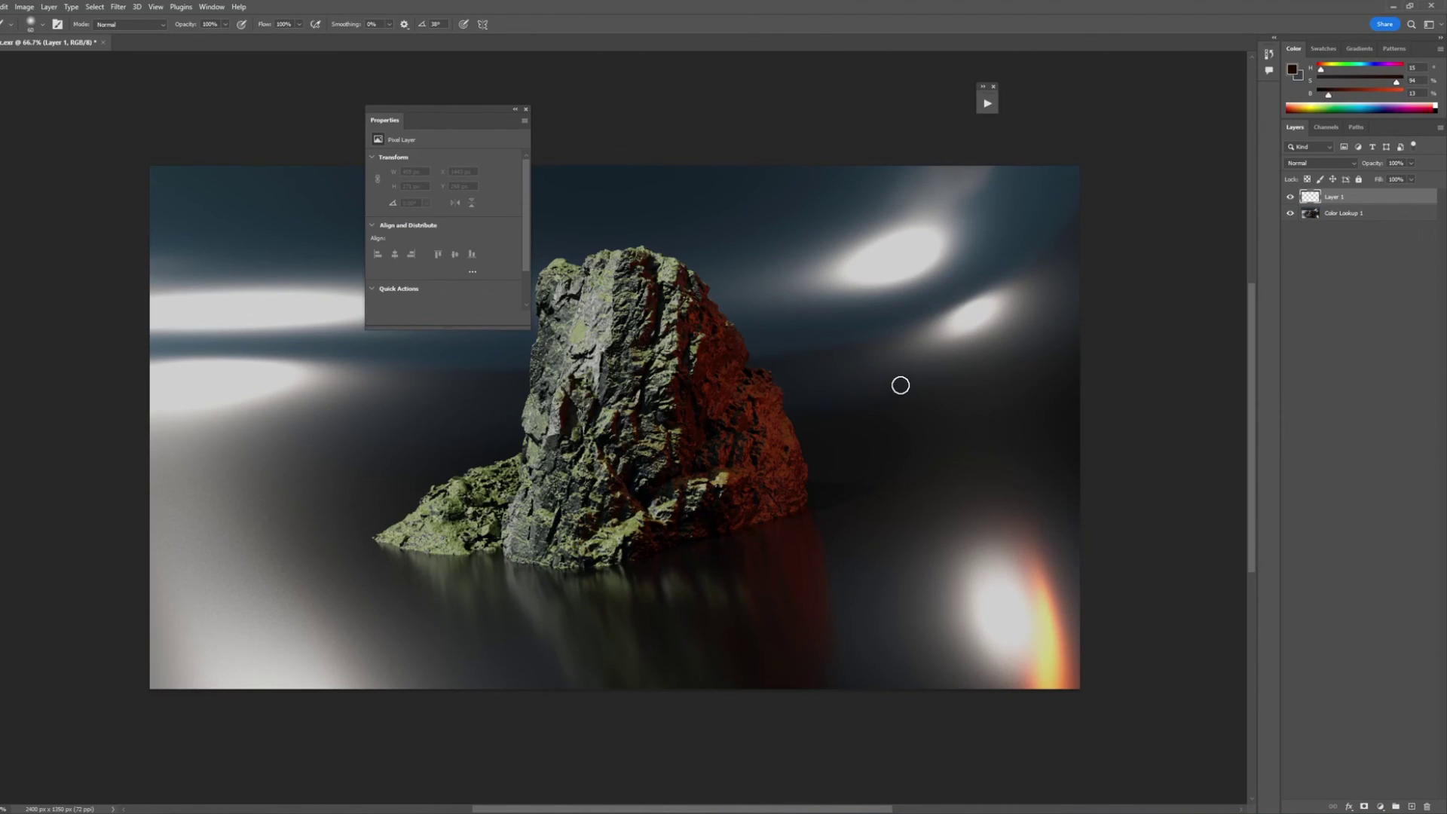
drag(1367, 199, 1426, 806)
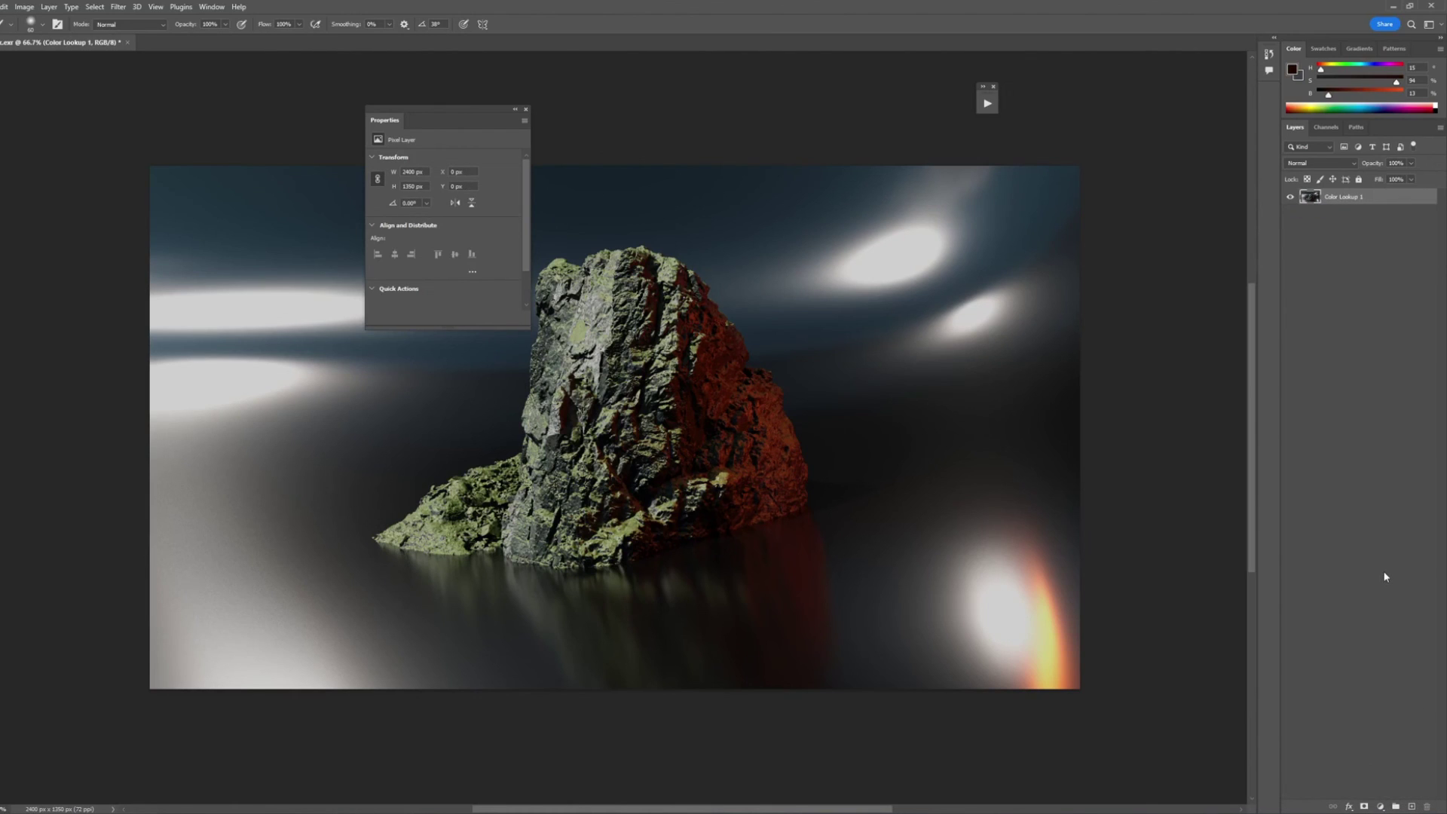